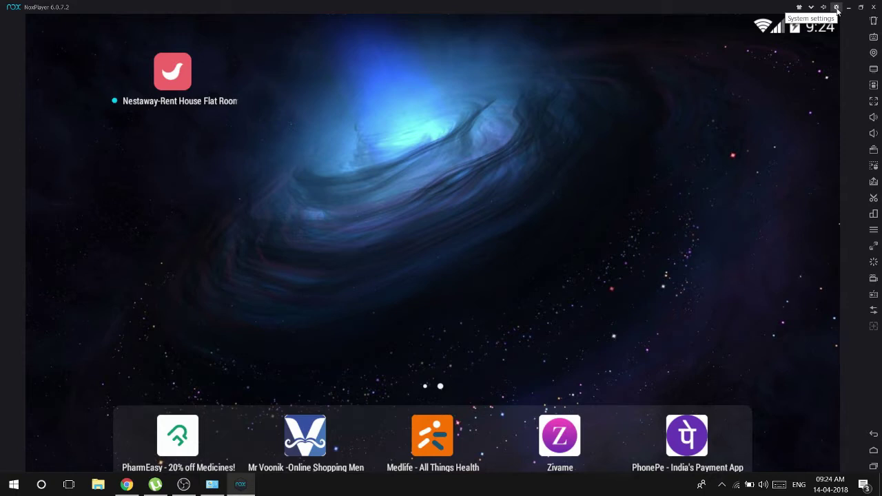
- Review the emulator's advanced settings for performance, startup resolution and graphics rendering mode, and close them without saving
left_click(836, 7)
left_click(365, 105)
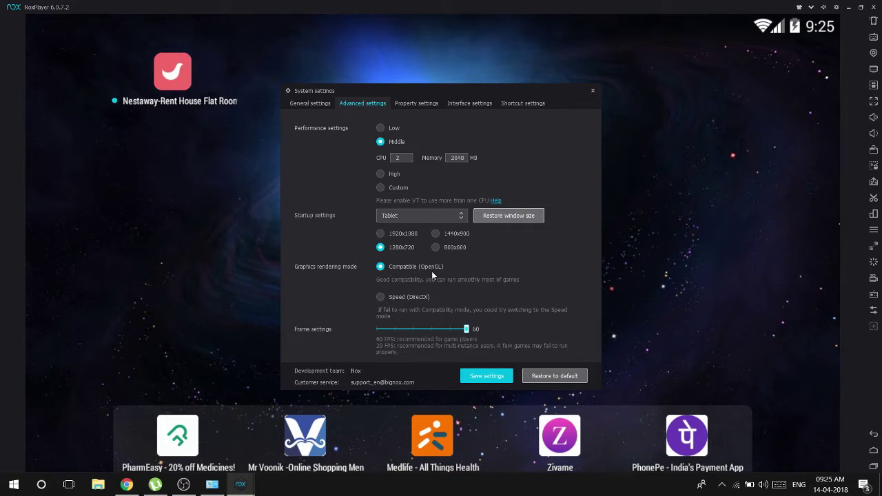
left_click(403, 298)
left_click(591, 92)
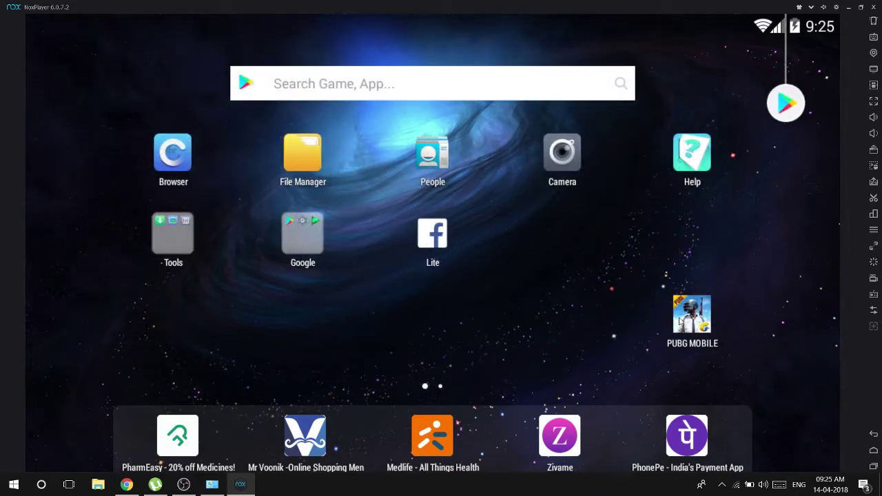
- Launch PUBG MOBILE from the home screen and rotate the character in the lobby
left_click(691, 316)
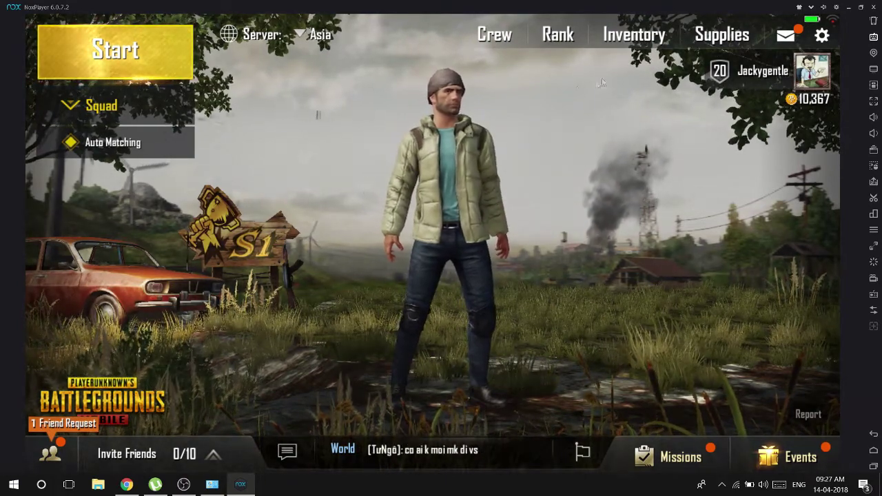
left_click_drag(436, 145, 573, 149)
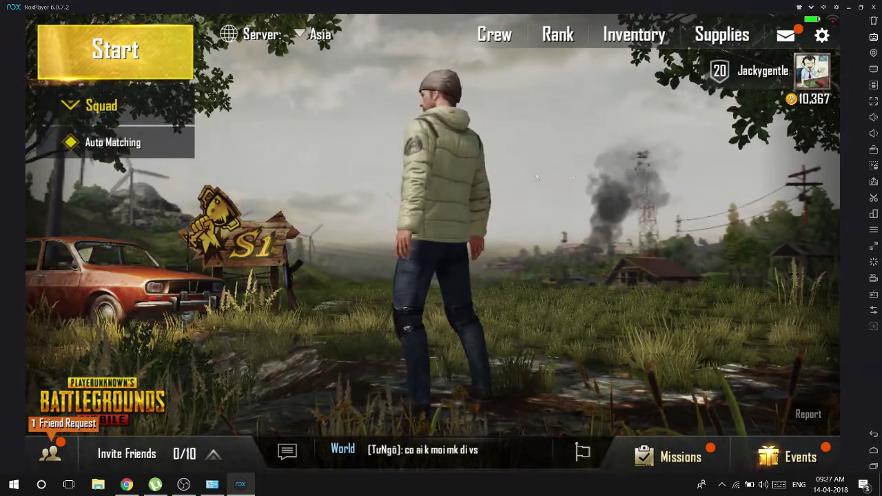
left_click_drag(342, 190, 405, 186)
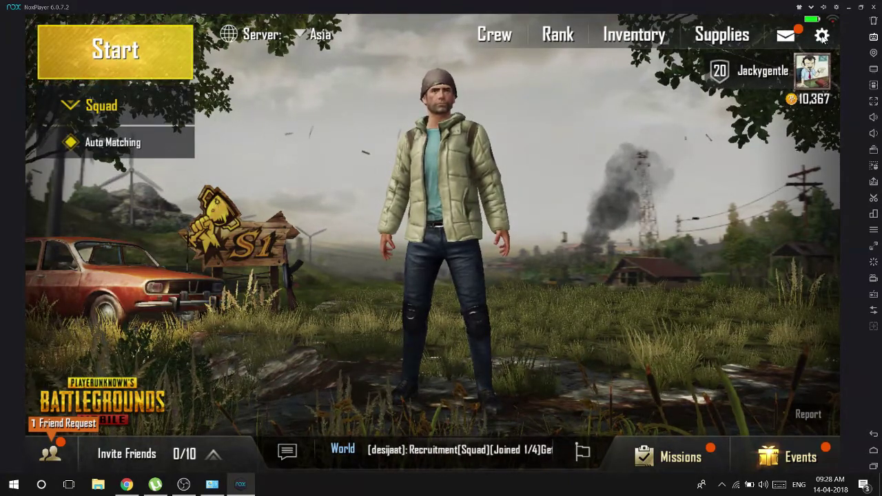
- Review the game's basic, graphics, controls, vehicle, sensitivity, audio and pick-up settings, and return to the lobby
left_click(816, 39)
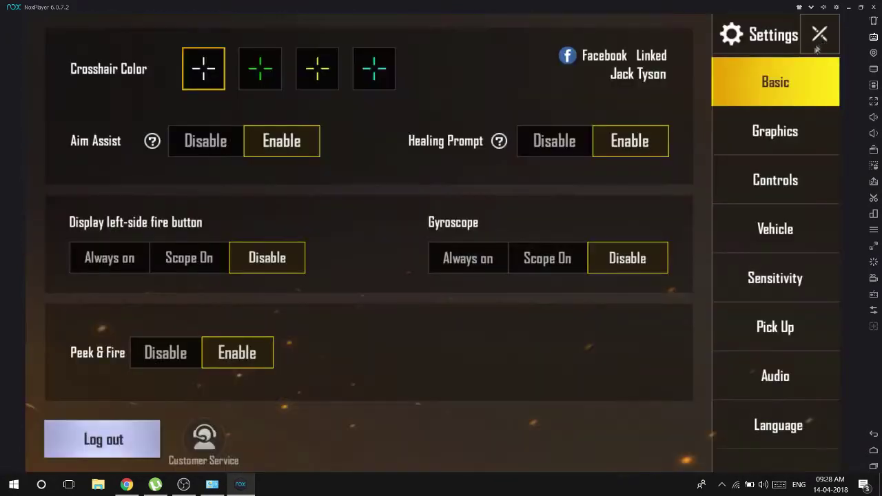
left_click(781, 140)
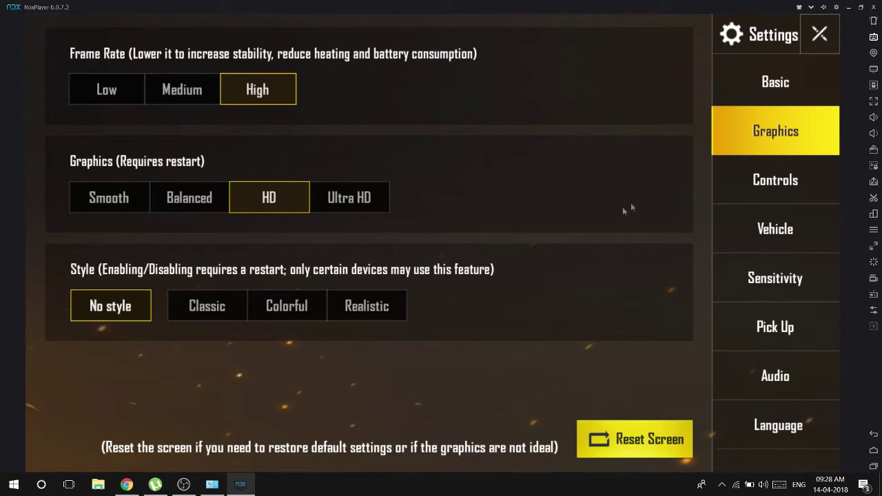
left_click(738, 184)
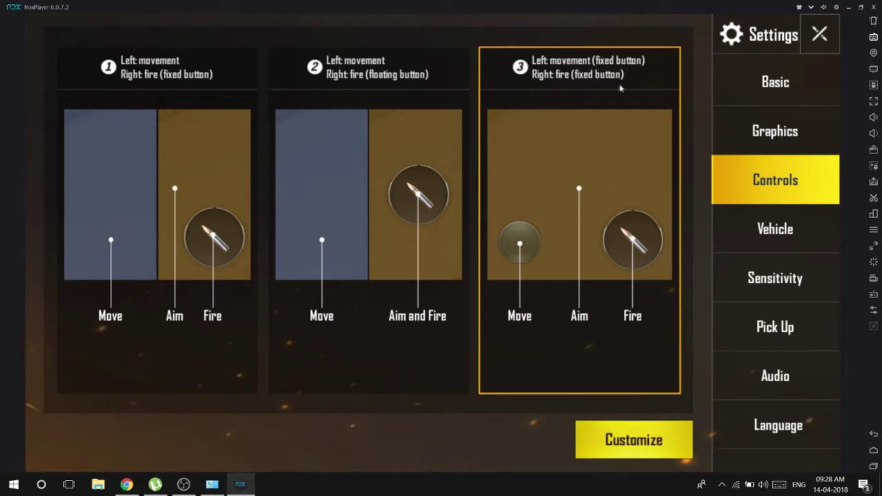
left_click(796, 242)
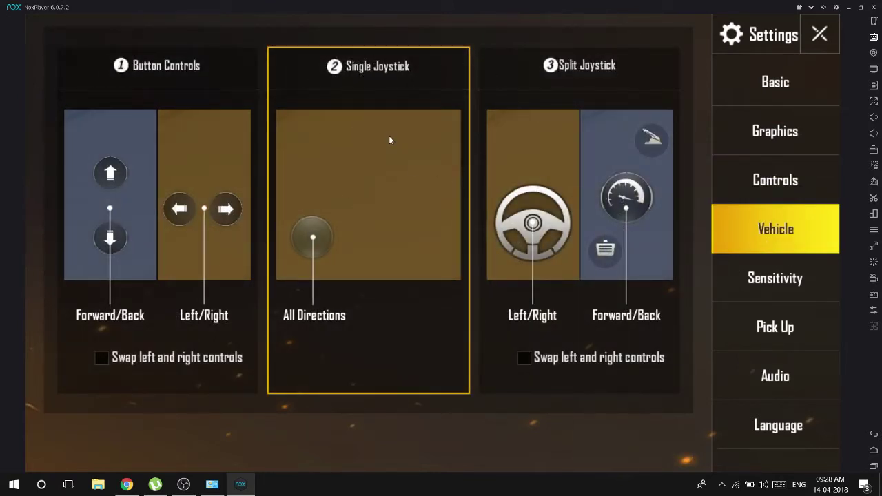
left_click(753, 274)
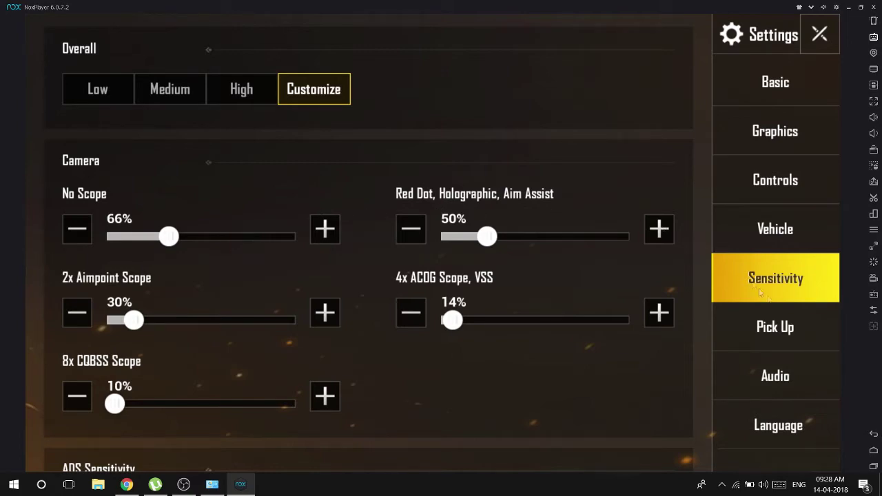
left_click(792, 339)
left_click(786, 379)
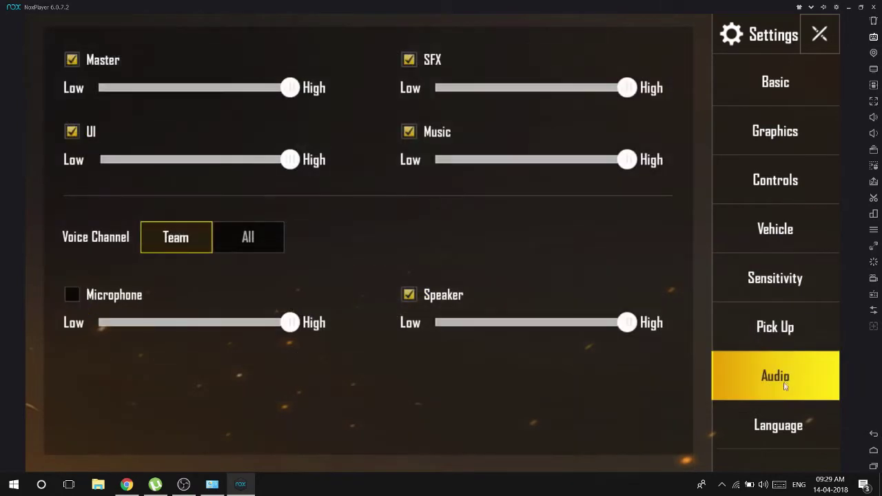
left_click(773, 336)
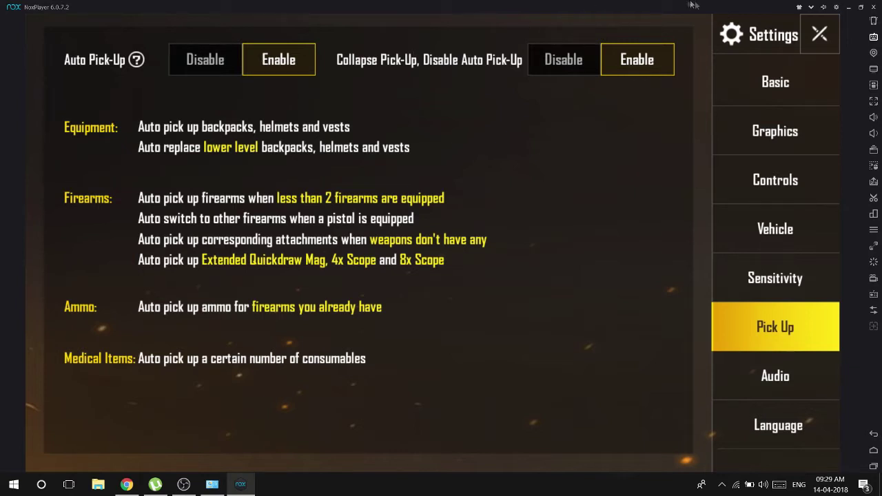
left_click(819, 36)
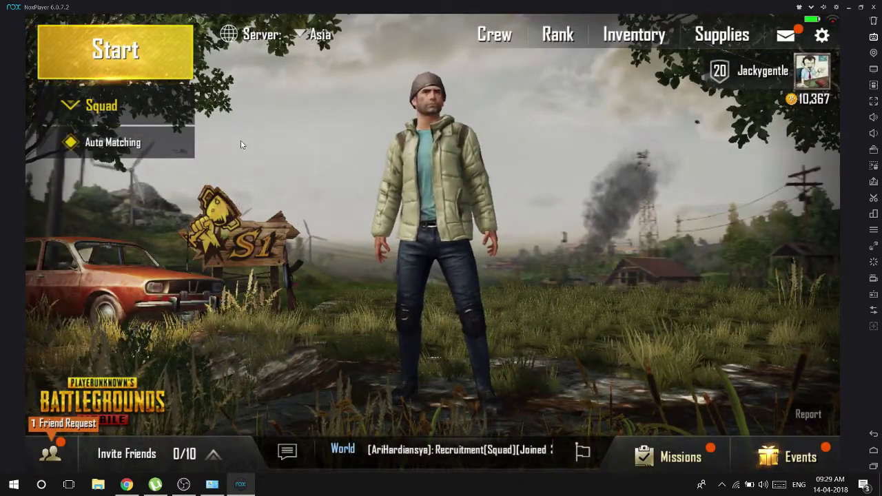
- Start a squad match and open the emulator's keyboard control editor over the game
left_click(139, 63)
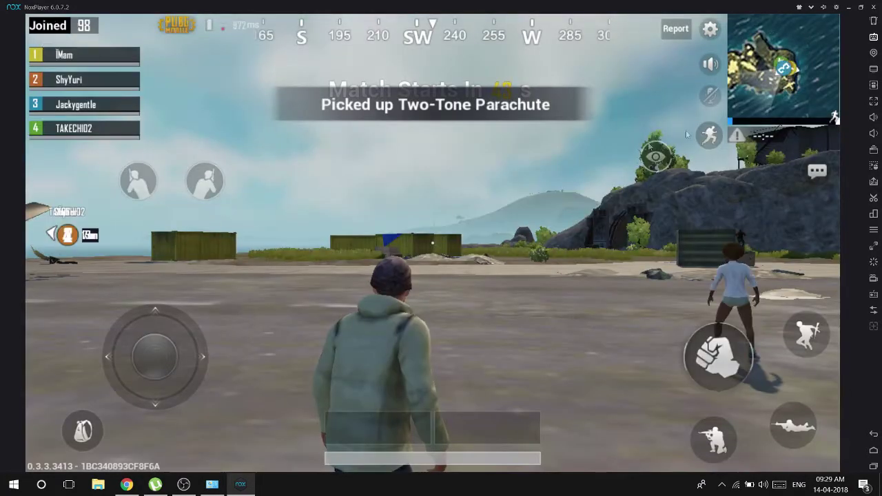
left_click_drag(368, 210, 440, 205)
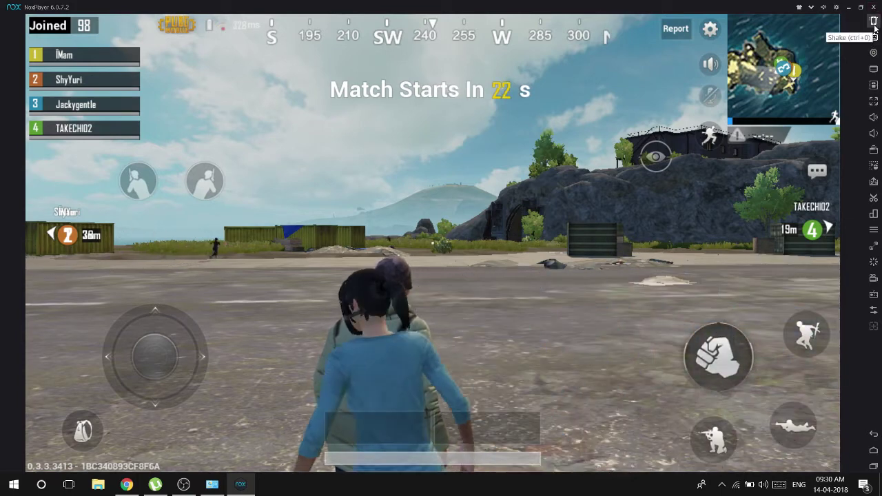
left_click(874, 38)
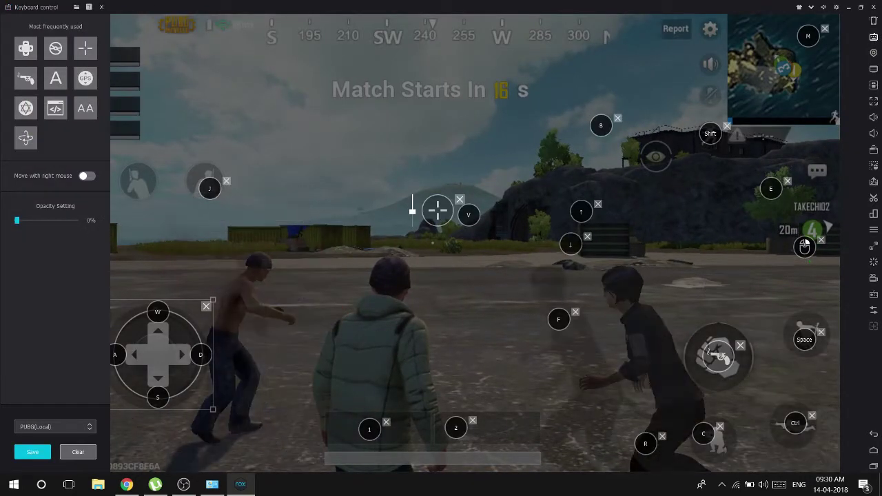
- Shift the J key mapping onto the peek button and nudge the WASD direction pad over the movement joystick
left_click_drag(210, 189, 208, 183)
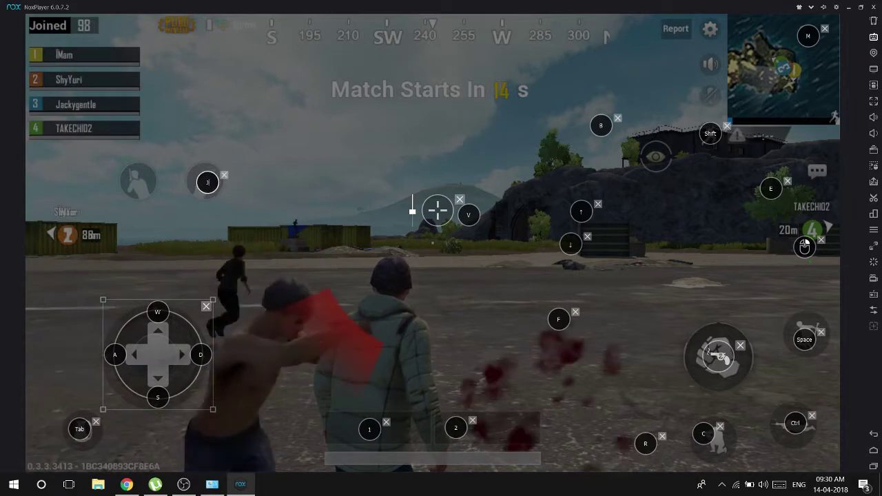
mouse_move(165, 348)
left_mouse_down()
mouse_move(255, 347)
mouse_move(159, 344)
left_mouse_up()
- Clear all existing key mappings, place a shooting control on the fist attack button and save the layout
mouse_move(2, 5)
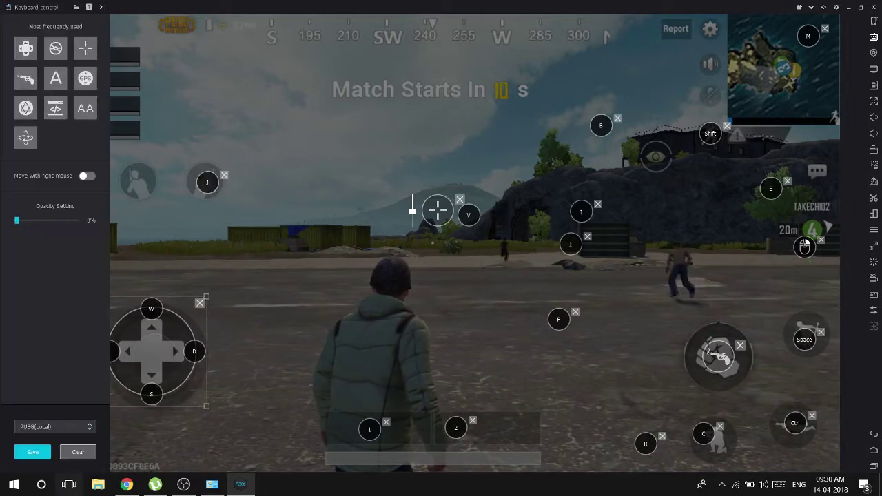
left_click(77, 452)
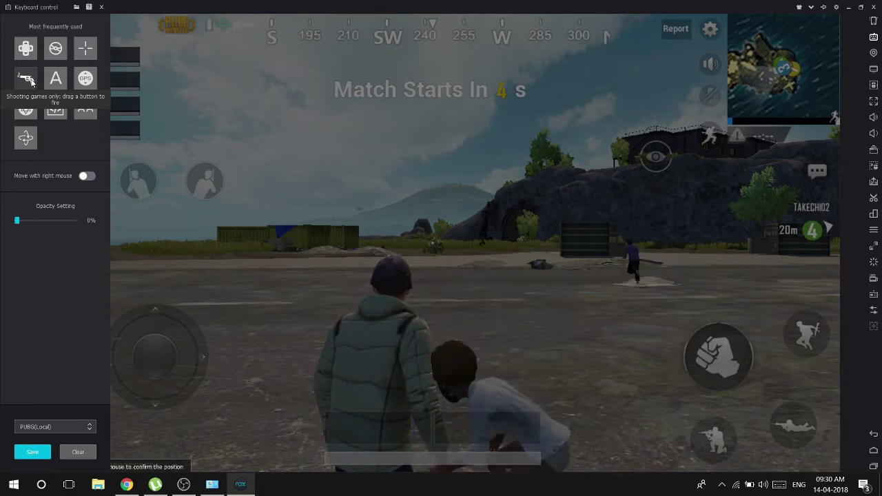
left_click_drag(27, 81, 719, 357)
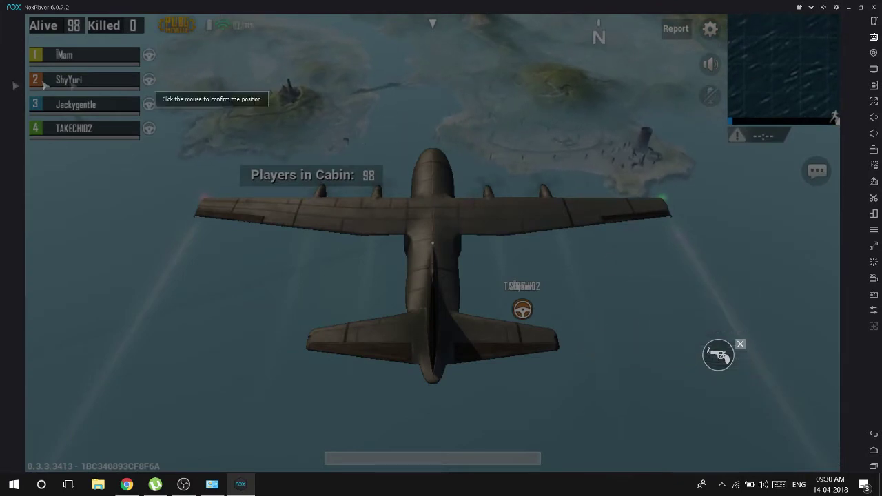
mouse_move(16, 85)
left_click(46, 454)
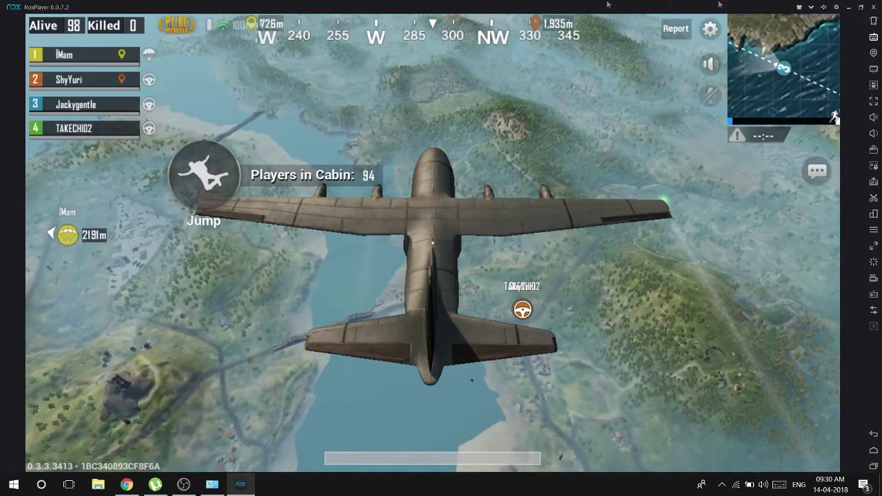
- Add a J key mapping on the plane's Jump button and save the keyboard layout
left_click(873, 37)
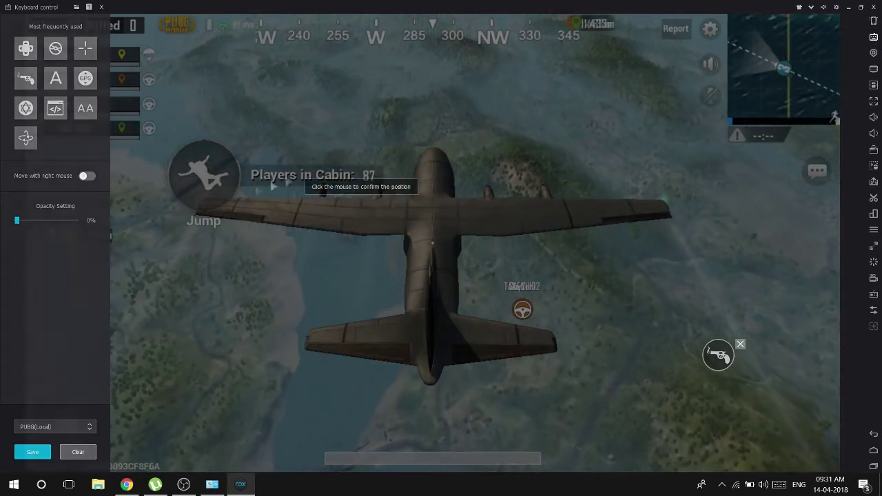
left_click(197, 181)
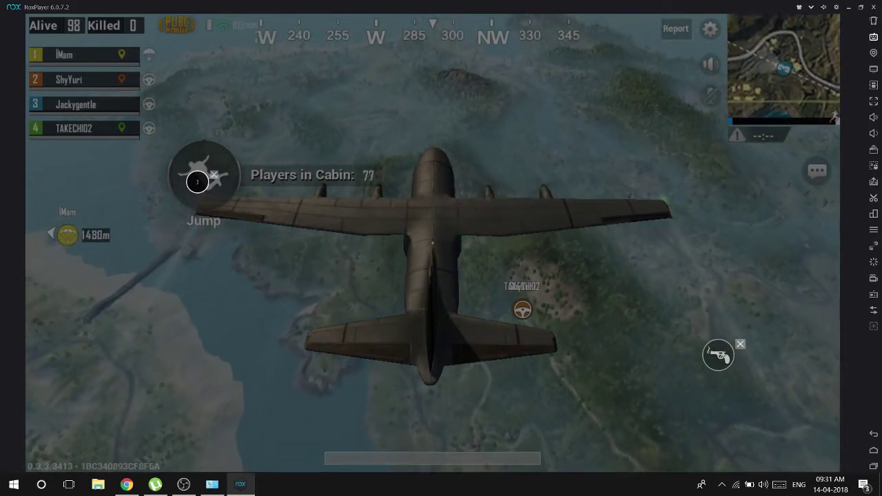
mouse_move(2, 4)
left_click(27, 452)
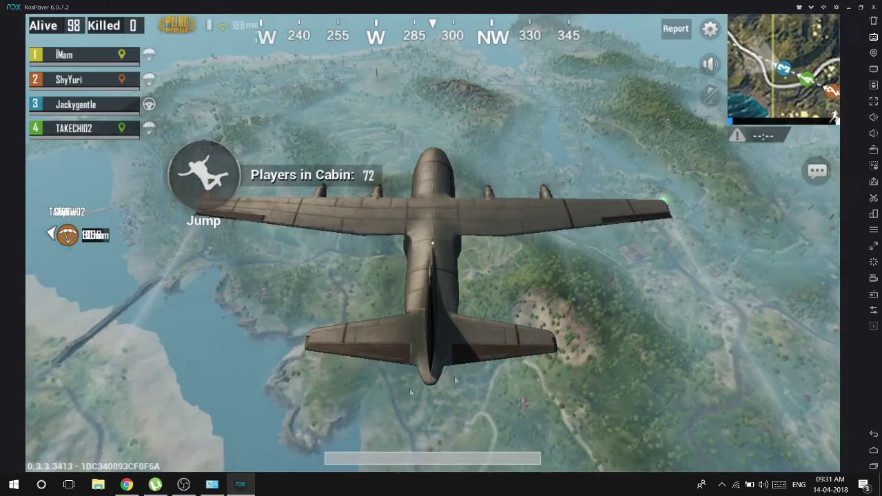
- Jump out of the plane and release the parachute
key("f")
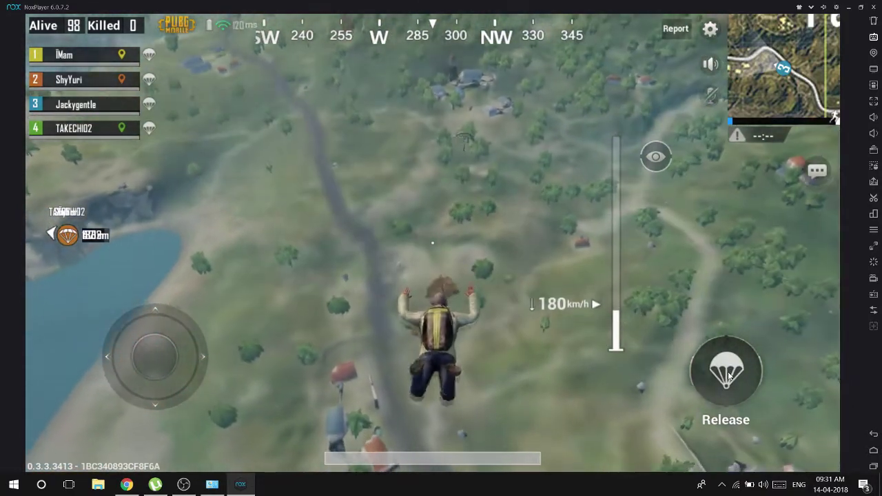
left_click(728, 372)
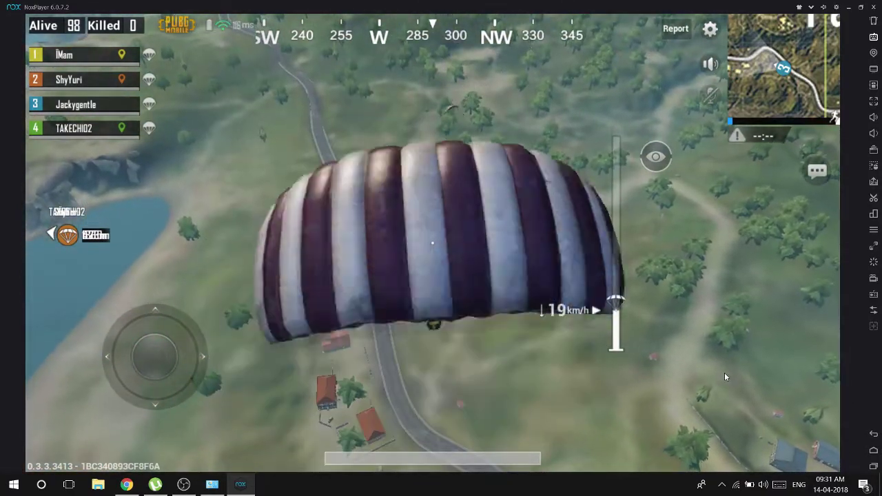
- Steer the parachute down to land on the grass beside the road, and level the camera with the horizon
left_click_drag(155, 357, 209, 353)
key("d")
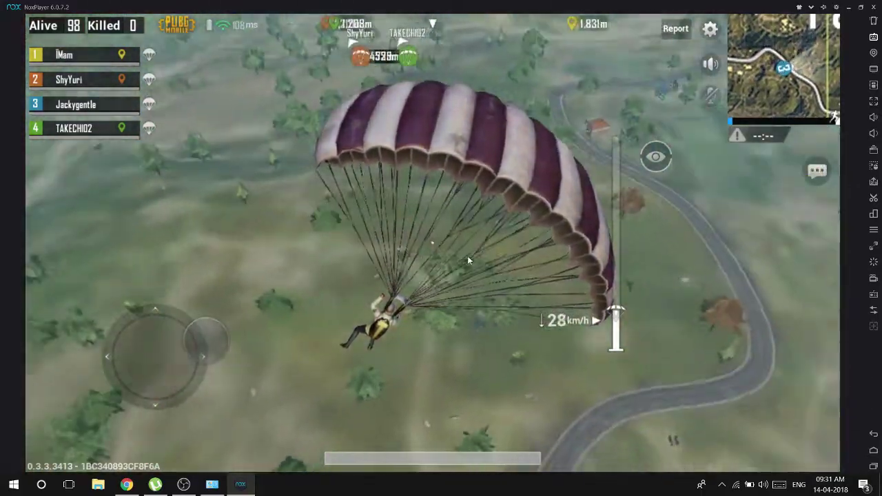
left_click_drag(467, 259, 124, 207)
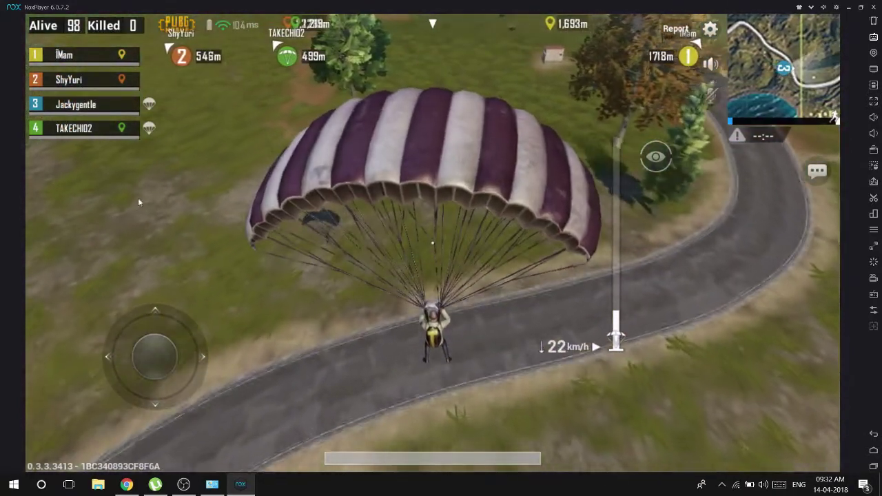
left_click_drag(138, 197, 195, 199)
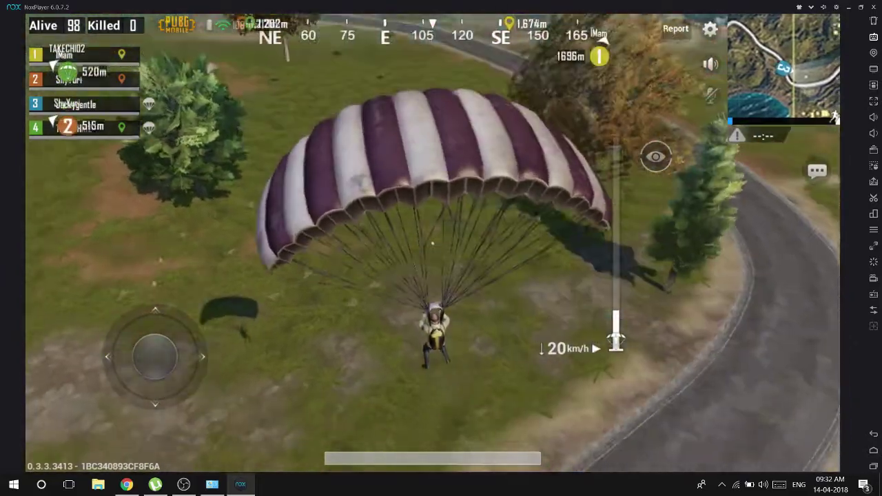
left_click_drag(157, 350, 174, 229)
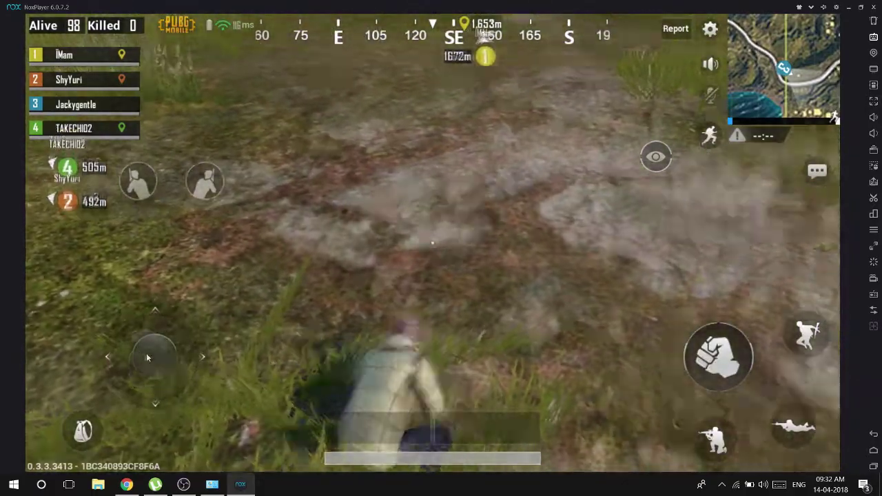
left_click_drag(146, 353, 409, 229)
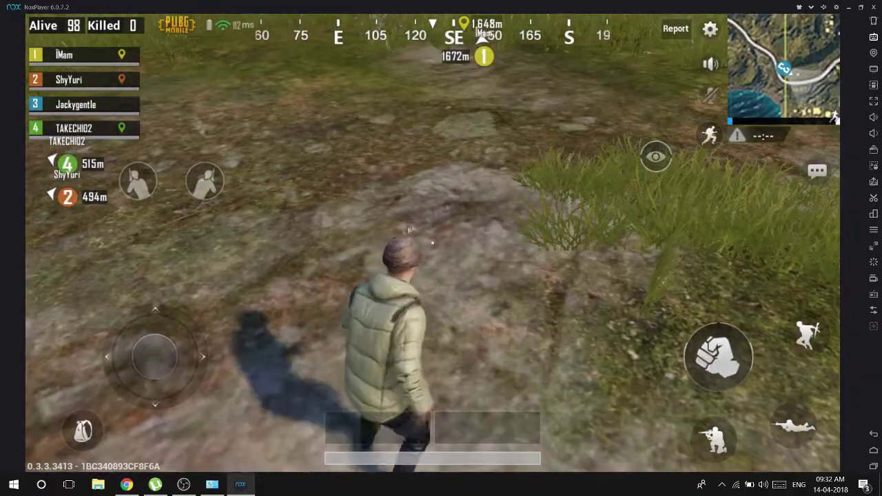
left_click_drag(562, 235, 657, 74)
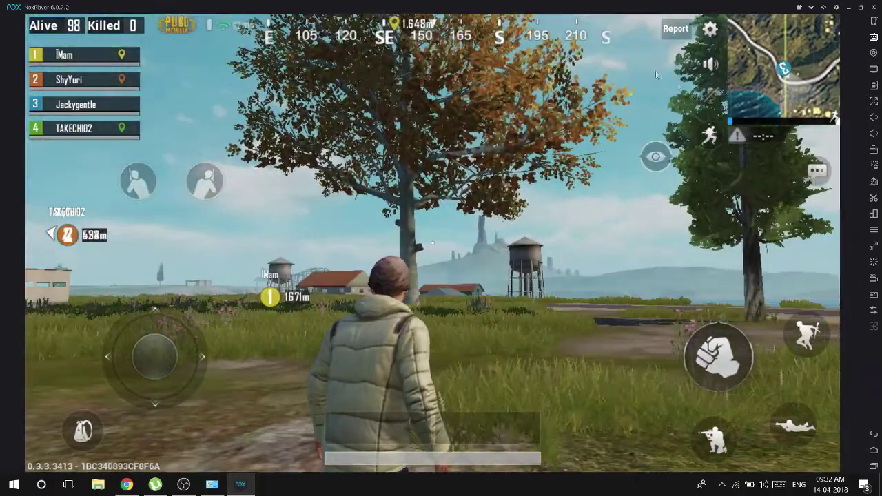
- Reopen the keyboard control editor and place a WASD direction pad on the movement joystick
left_click(873, 37)
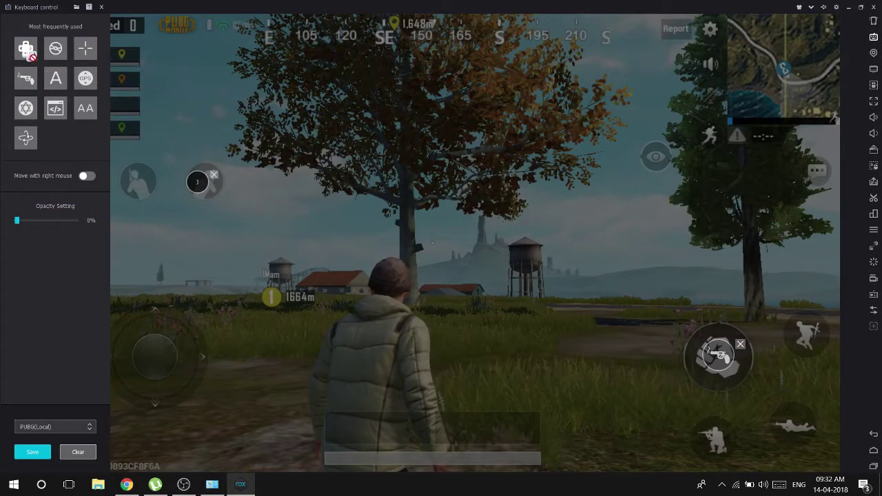
left_click(161, 360)
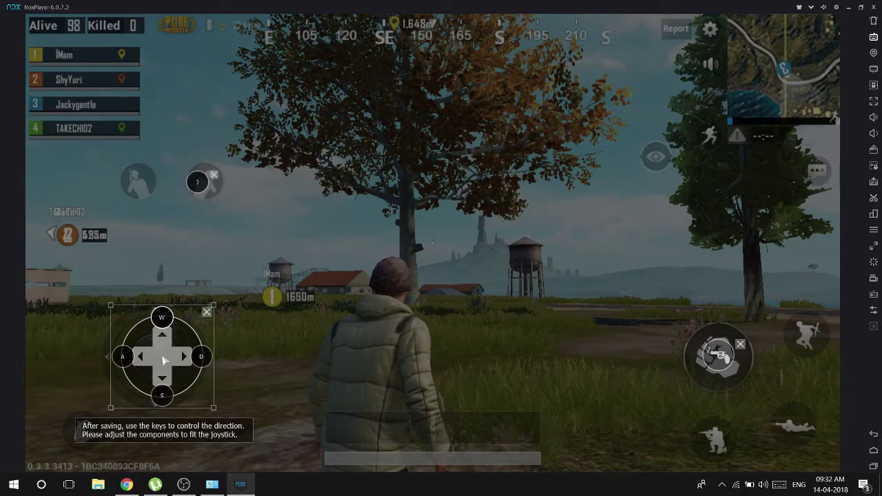
mouse_move(13, 95)
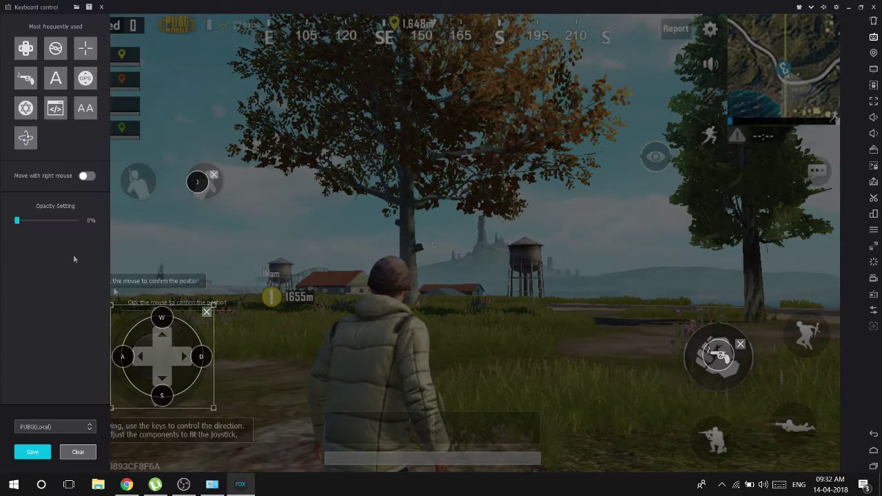
- Map Space to the jump button, C to crouch, Ctrl to prone and Tab to the backpack, and save the keyboard layout
left_click(32, 452)
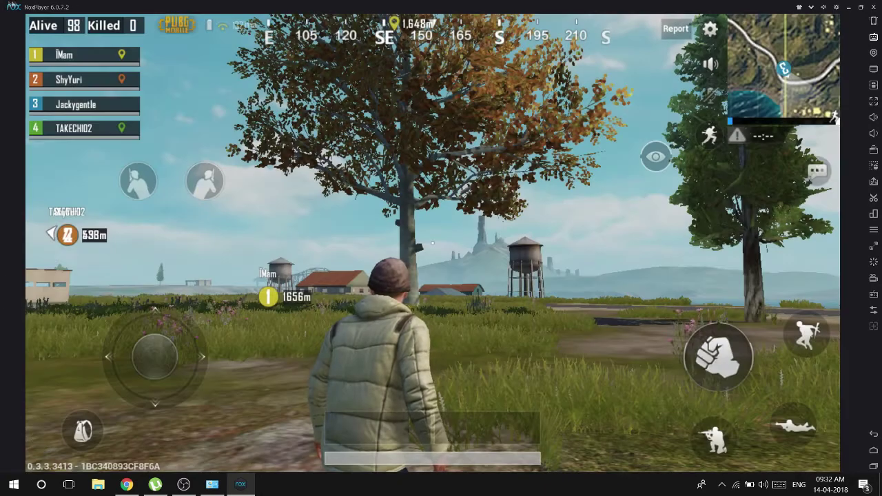
left_click(874, 39)
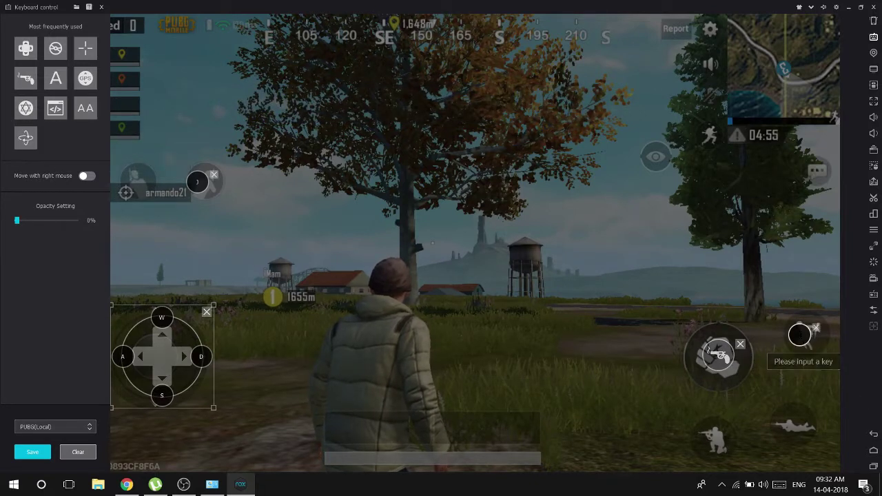
left_click_drag(799, 336, 800, 336)
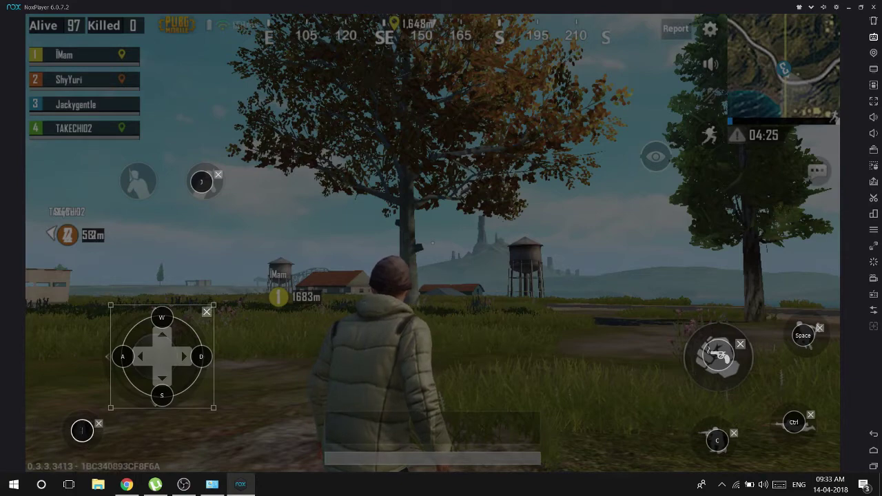
left_click(144, 434)
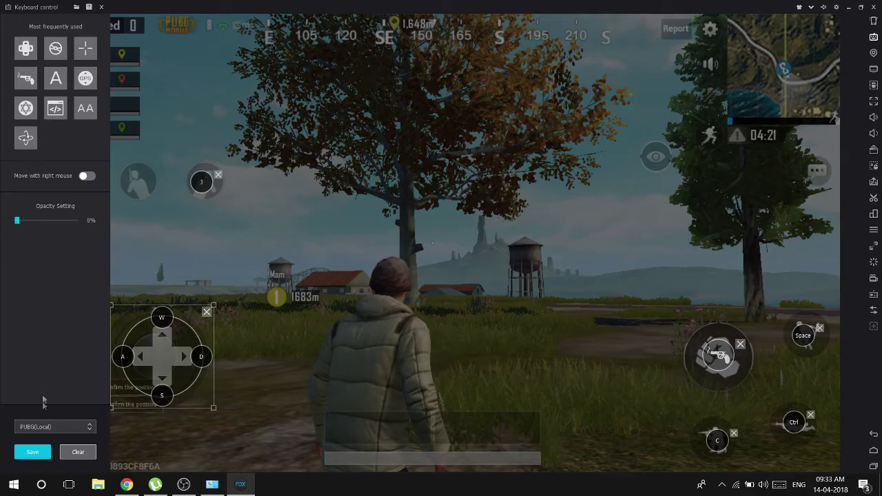
left_click(32, 452)
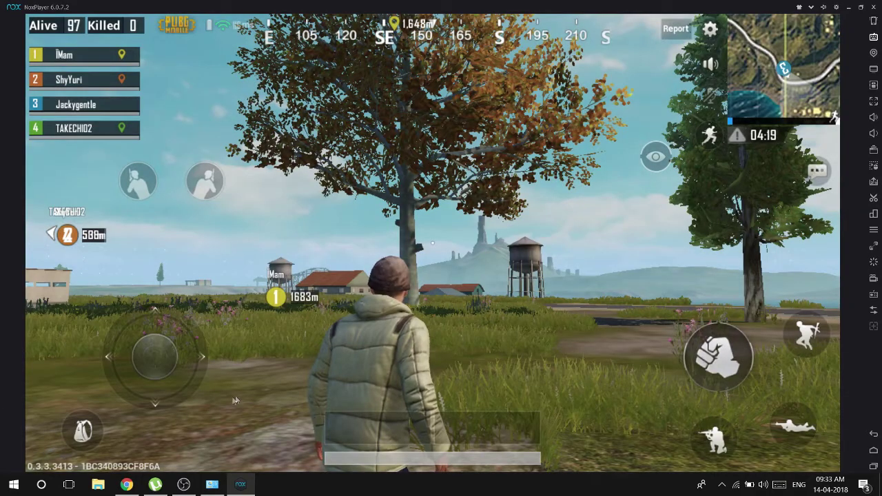
- Test the WASD movement by moving the character across the grass and turning toward the small building in the field
key("w")
key("d")
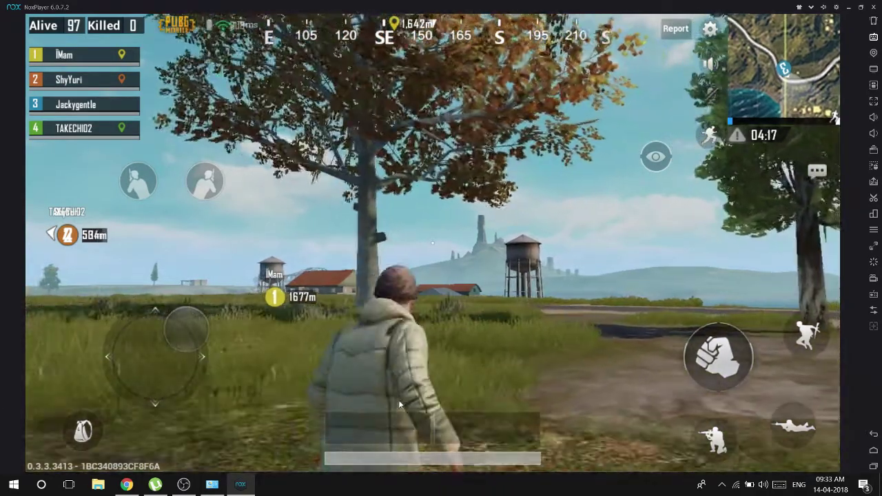
key("d")
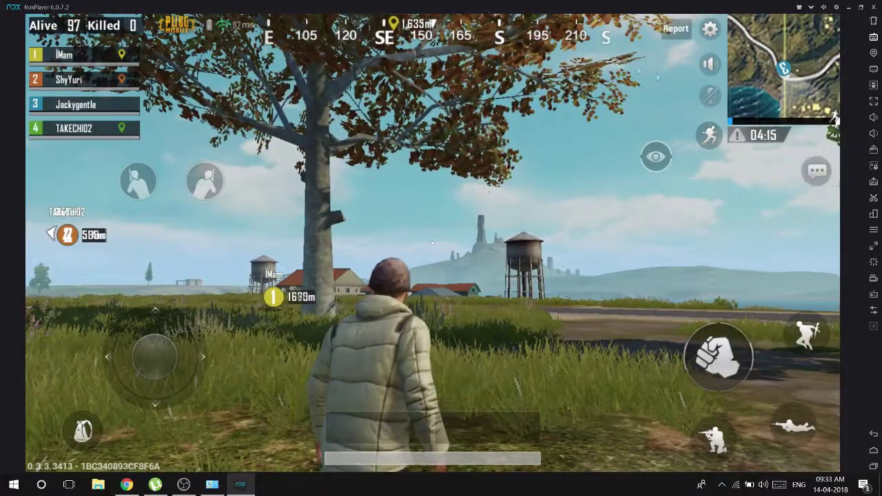
left_click_drag(410, 229, 342, 251)
key("w")
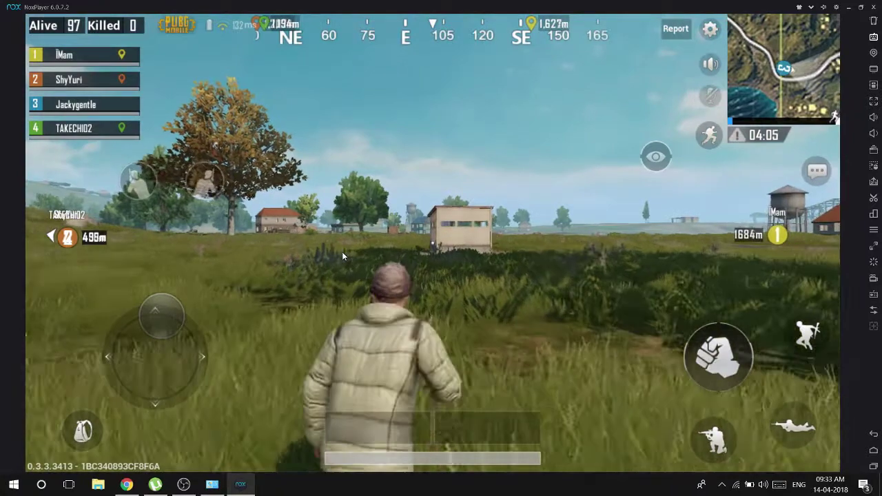
- Add the shooting-mode crosshair control at the aiming point, set its toggle key to V, and save the layout
left_click(872, 21)
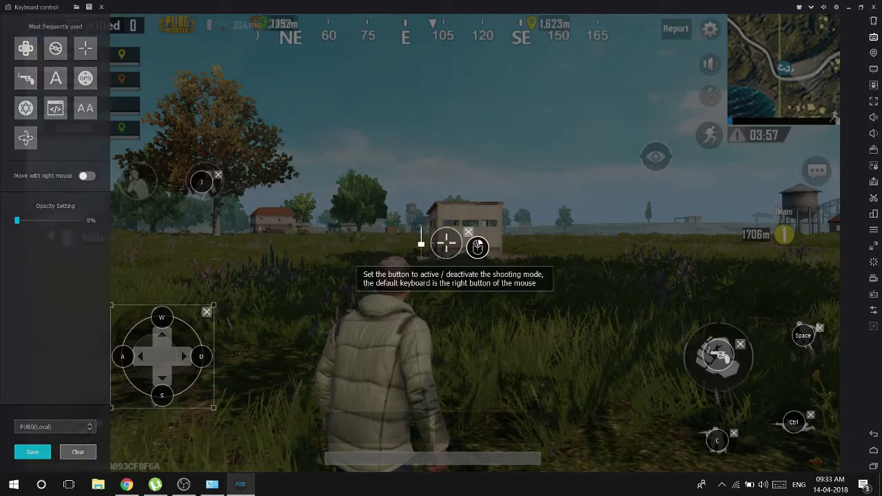
left_click(33, 452)
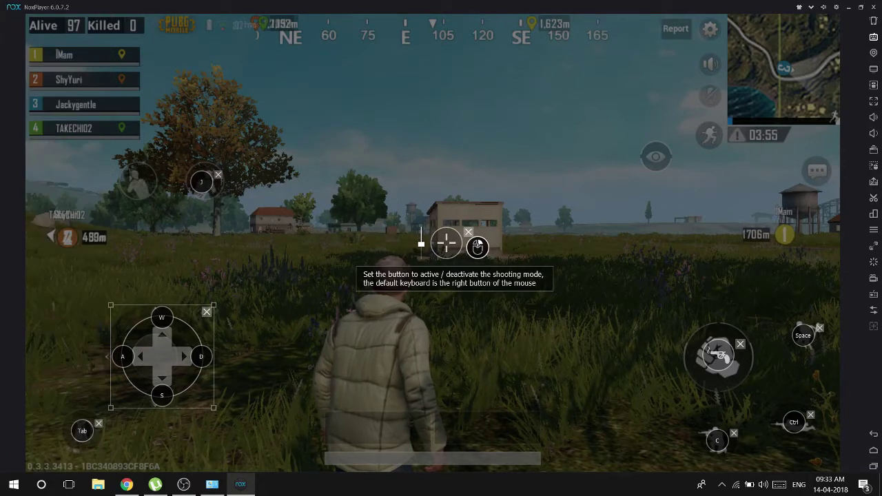
key("m")
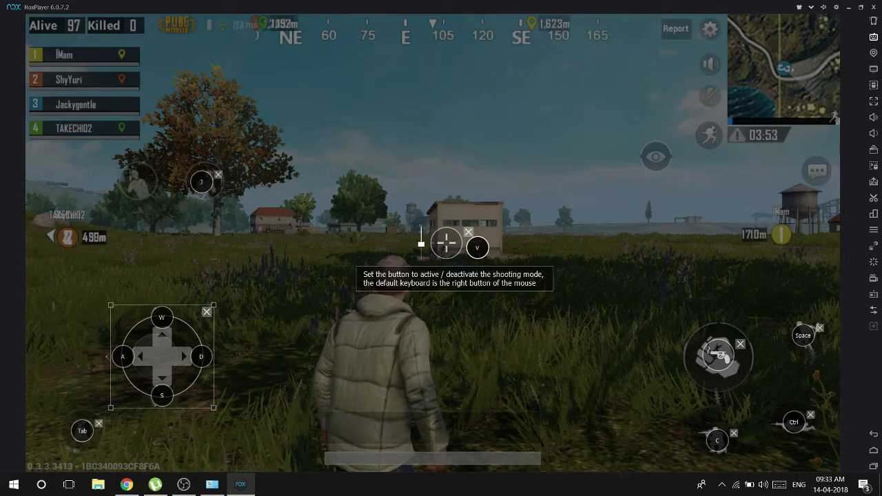
key("v")
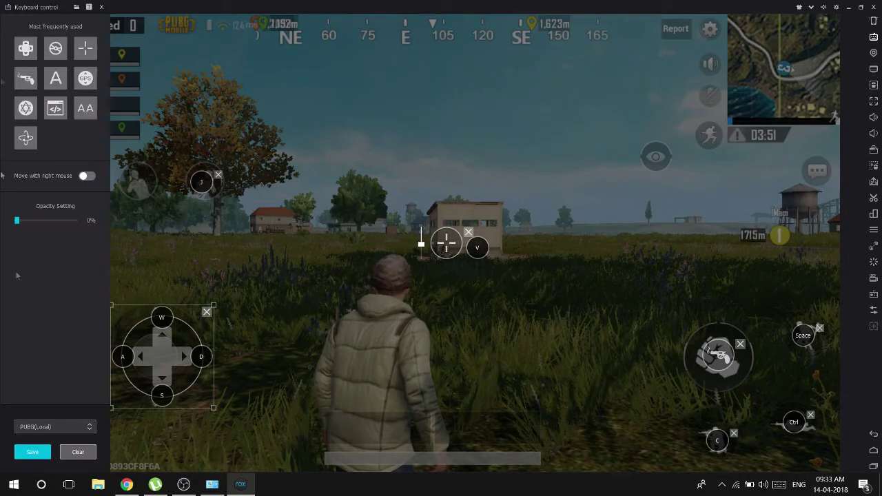
left_click(33, 452)
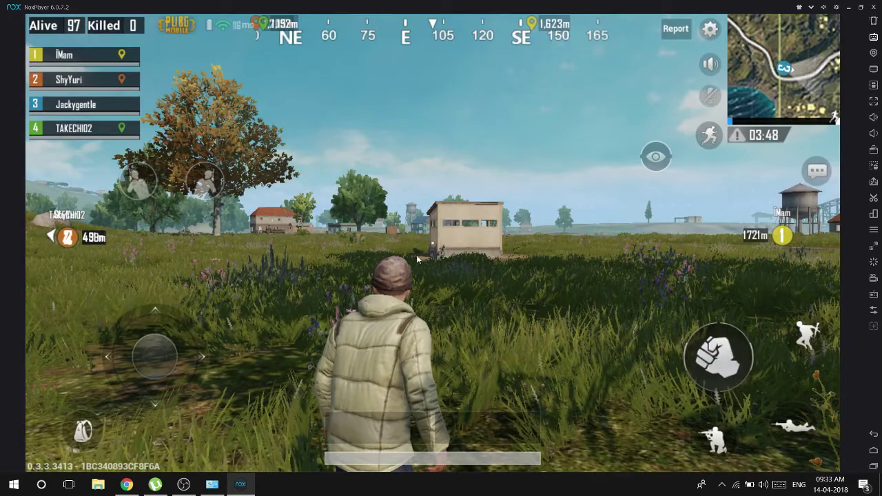
- Turn the camera around the character to test looking about with the mouse
left_click_drag(513, 239, 328, 134)
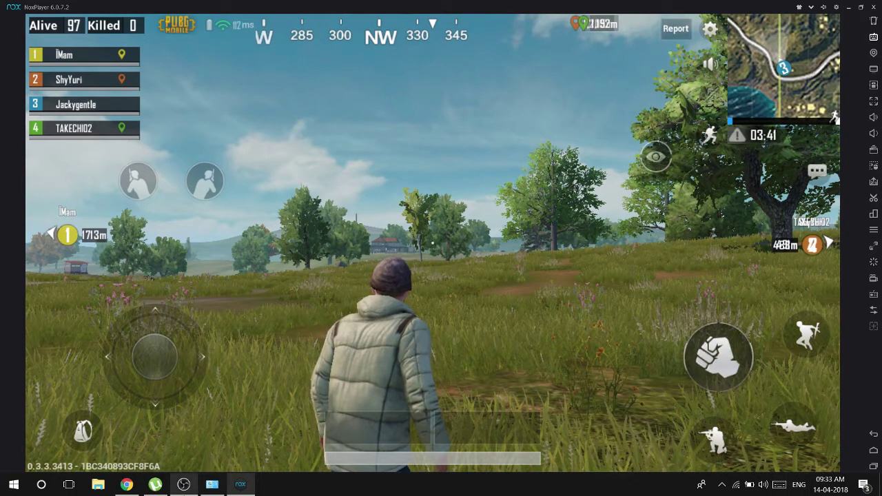
mouse_move(241, 485)
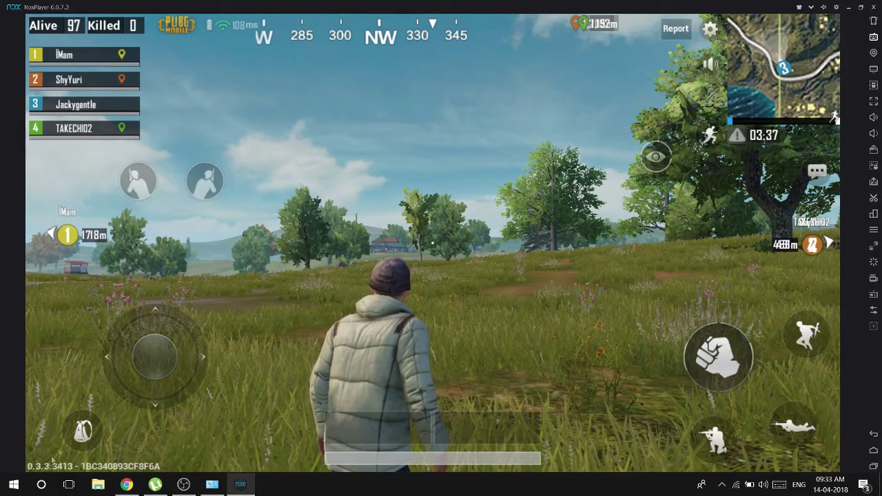
left_click_drag(310, 287, 396, 286)
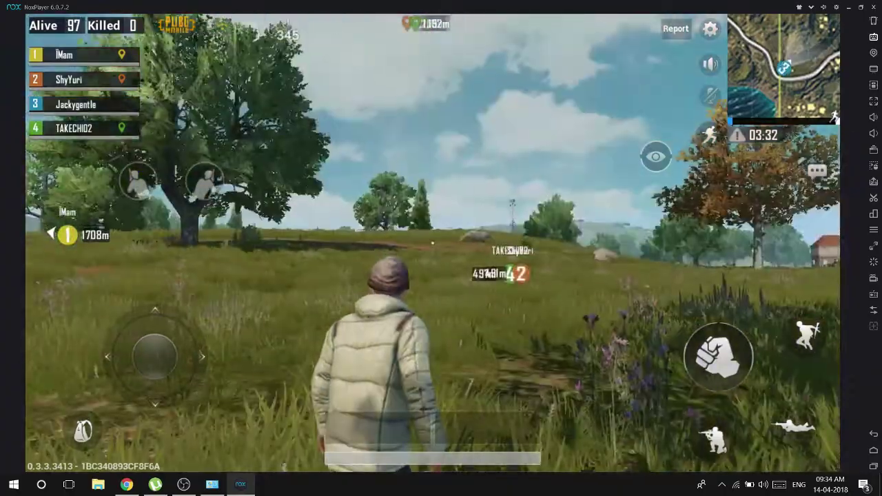
- Run the character to the small building and stop in front of its closed door with the Open prompt showing
key("w")
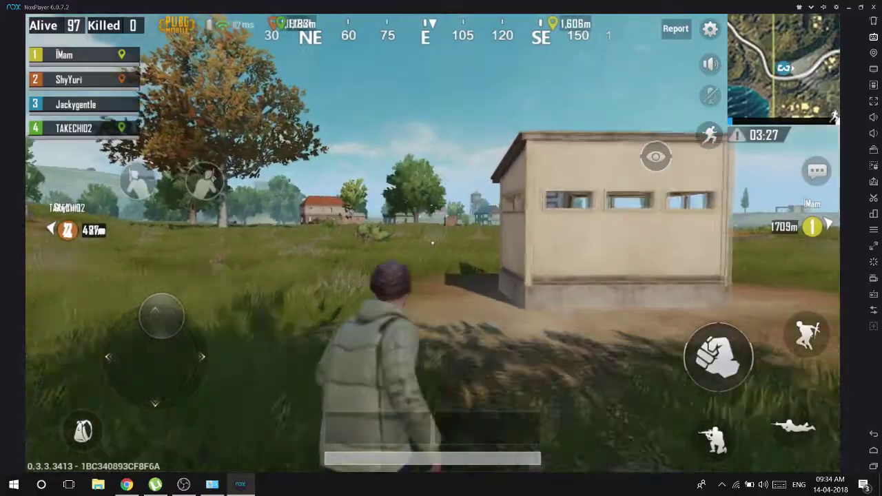
key("a")
key("a")
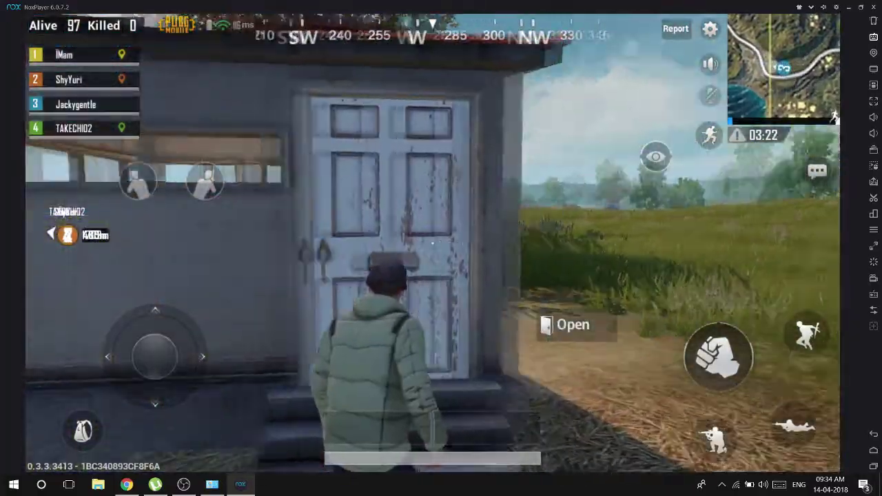
key("w")
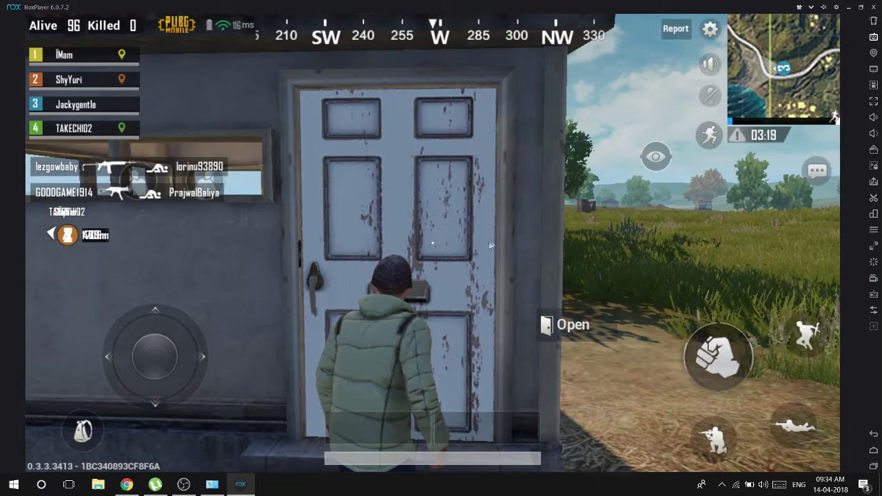
left_click_drag(581, 328, 555, 272)
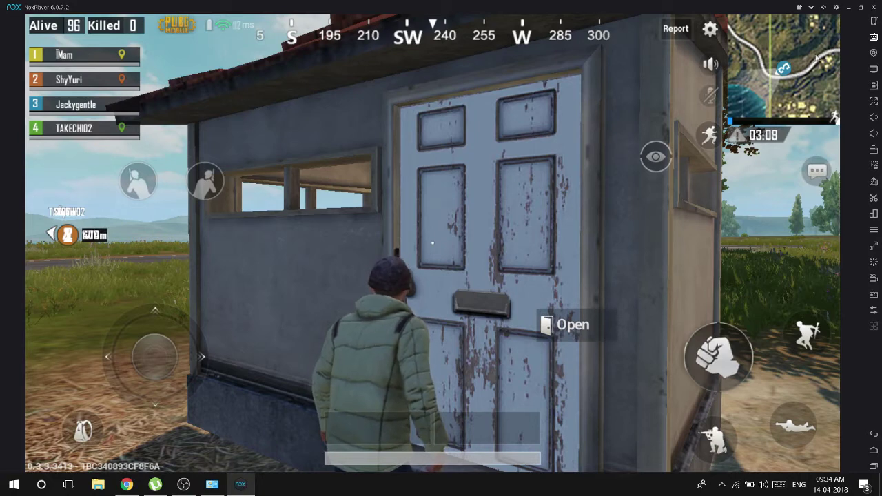
- Map the F key to the door's Open prompt, save the layout, and open the door with the new key
left_click(873, 39)
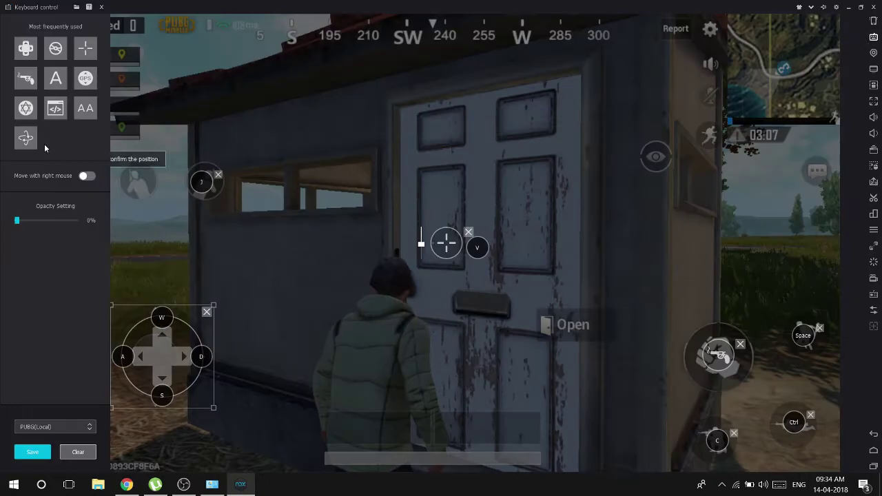
left_click(557, 326)
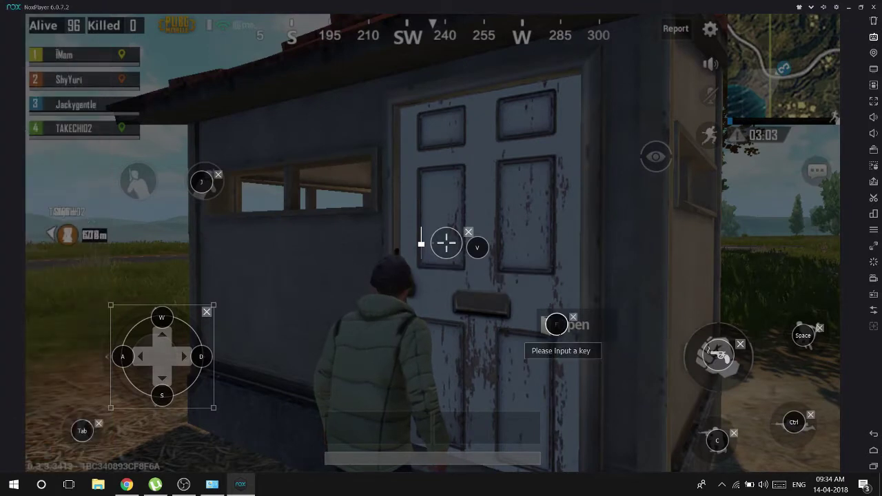
mouse_move(2, 217)
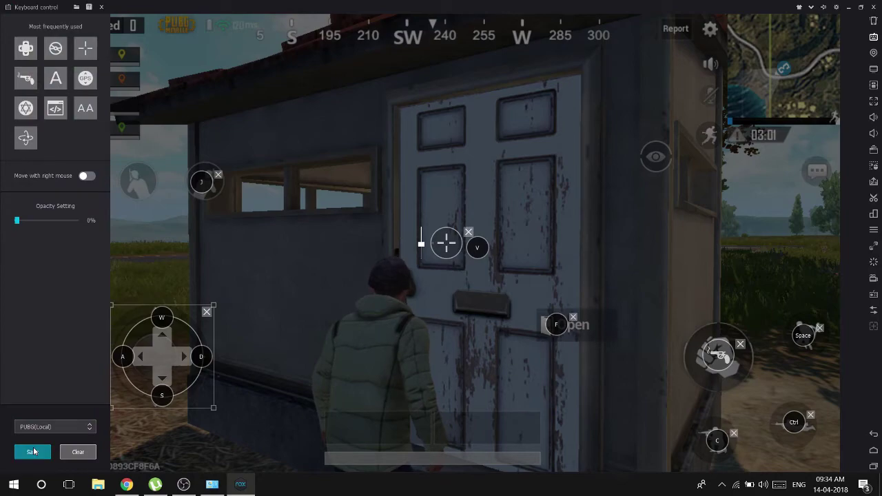
left_click(33, 452)
key("f")
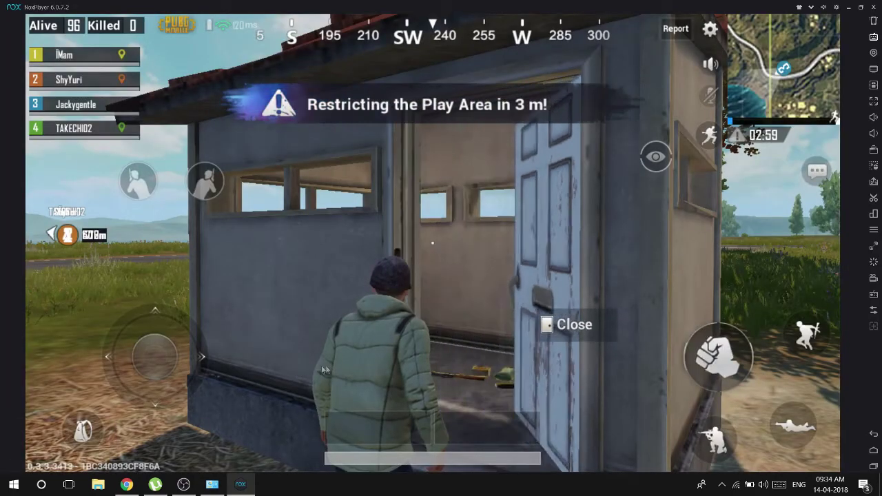
- Enter the building, collect the shotgun, submachine gun and ammo, and turn the view back toward the doorway
key("w")
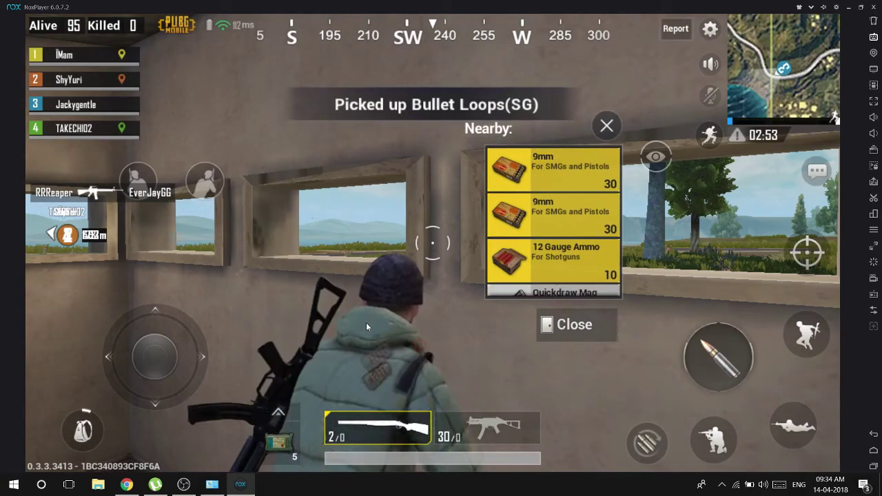
left_click_drag(366, 324, 1, 361)
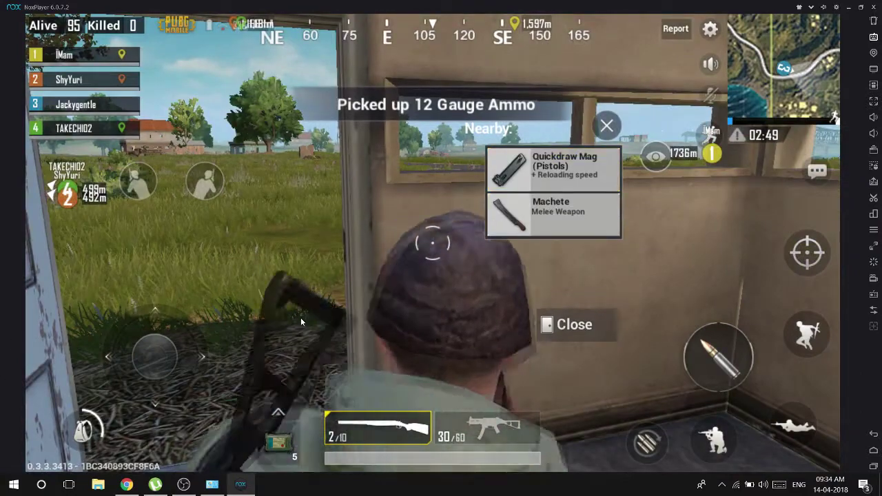
left_click_drag(300, 318, 2, 367)
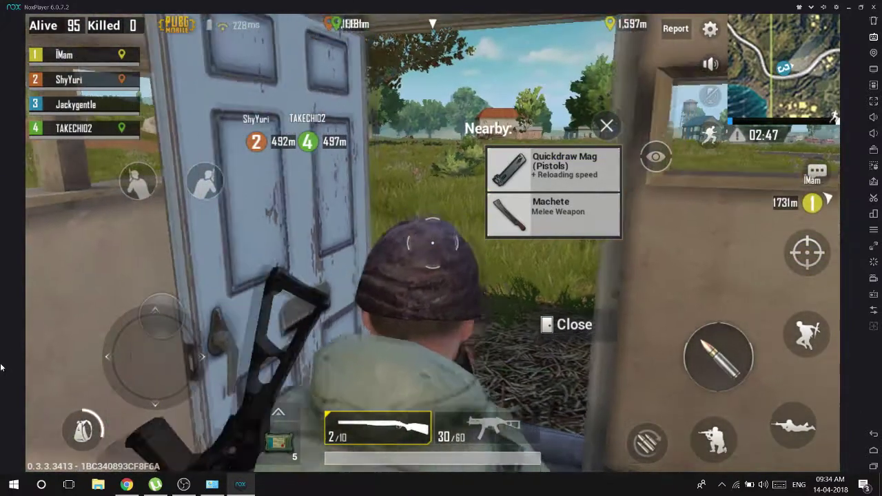
- Back away from the doorway, close the door, and crouch the character facing a corner of the room
key("s")
key("f")
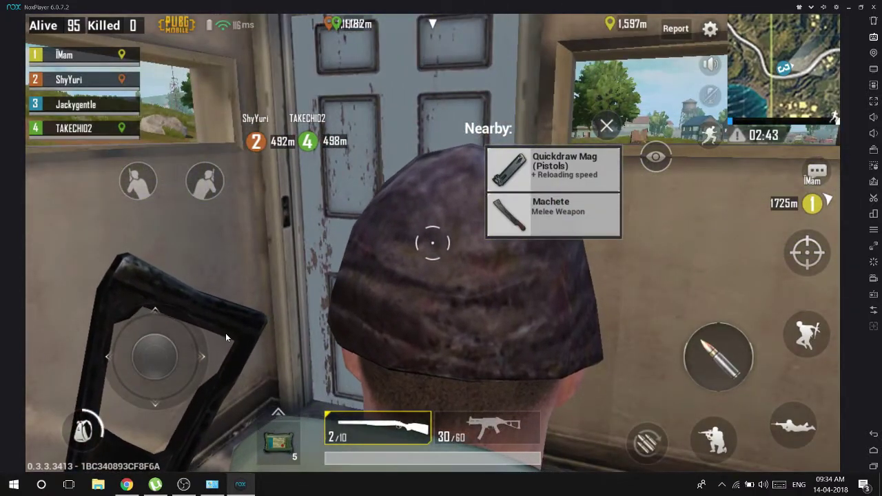
key("c")
left_click_drag(336, 311, 247, 323)
- Map the 1 key to the first weapon slot and the 2 key to the second, and save the layout
left_click(873, 37)
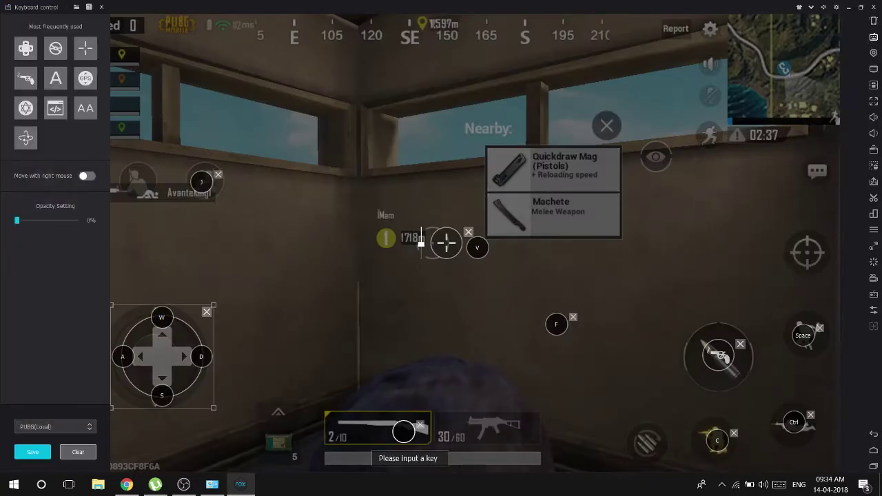
left_click(501, 434)
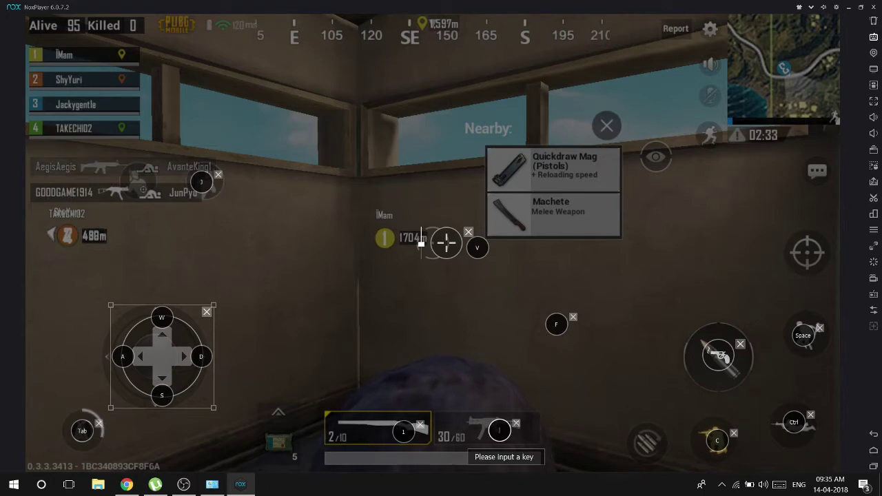
mouse_move(2, 129)
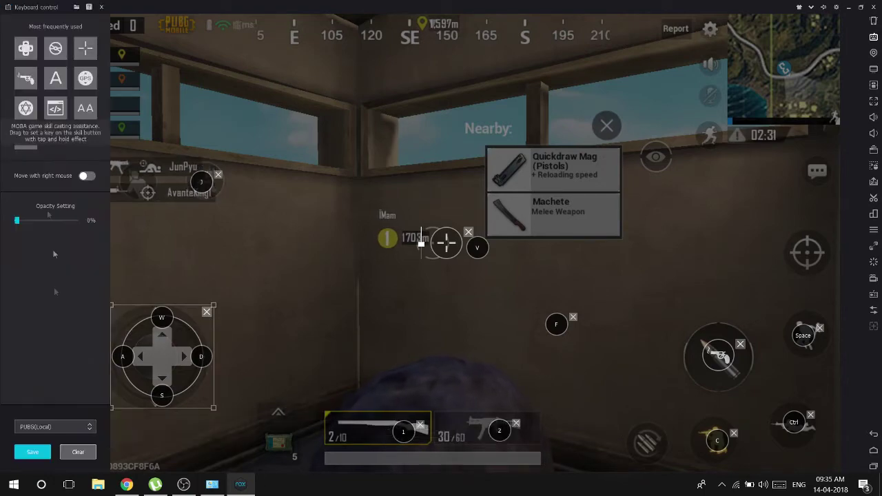
left_click(29, 452)
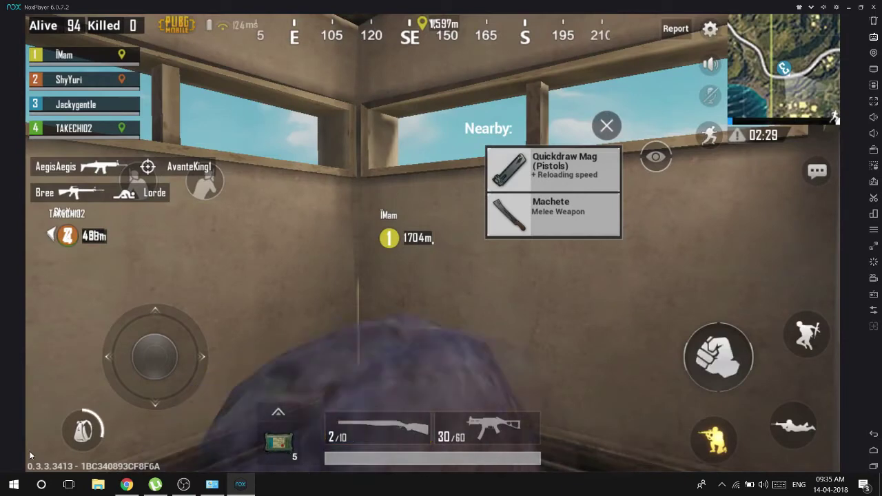
- Test the weapon keys by equipping the shotgun, switching to the submachine gun, and returning to the shotgun
key("1")
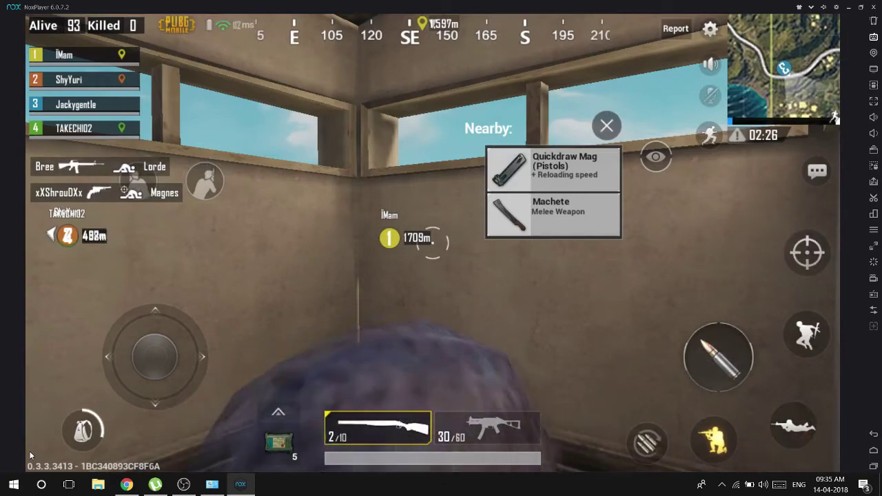
key("2")
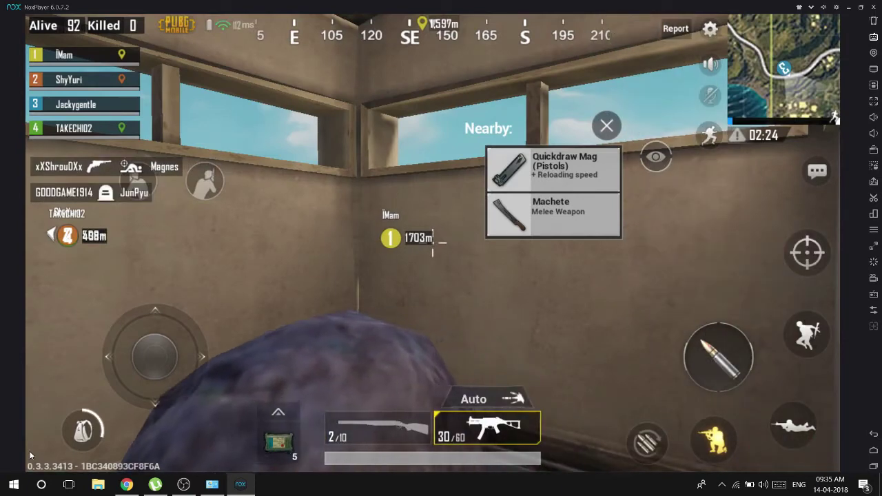
key("1")
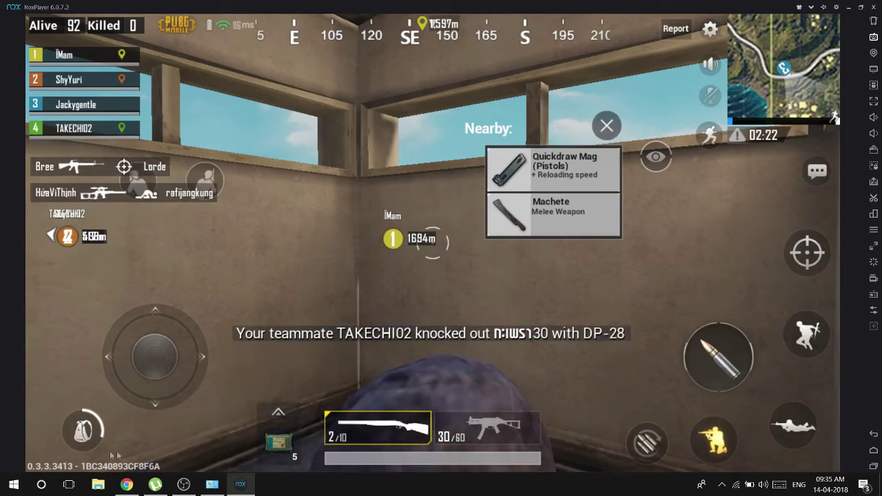
- Turn the character from the room's corner and walk up to the closed door
key("grave")
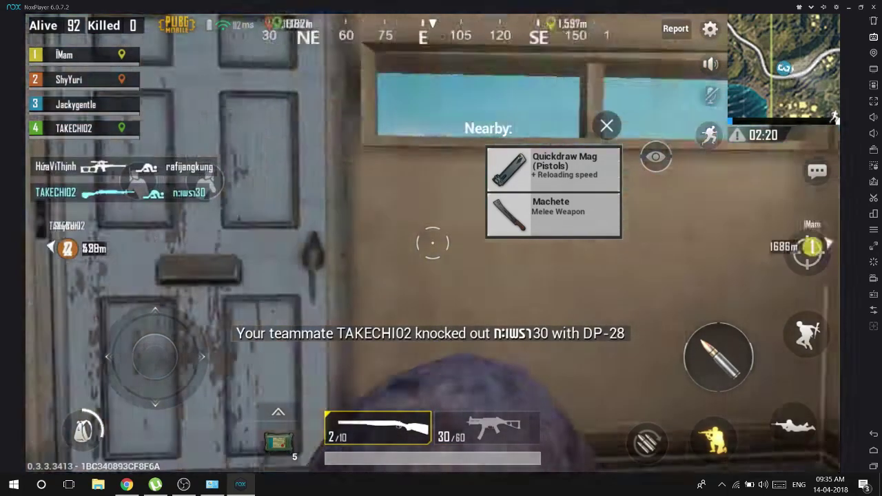
key("w")
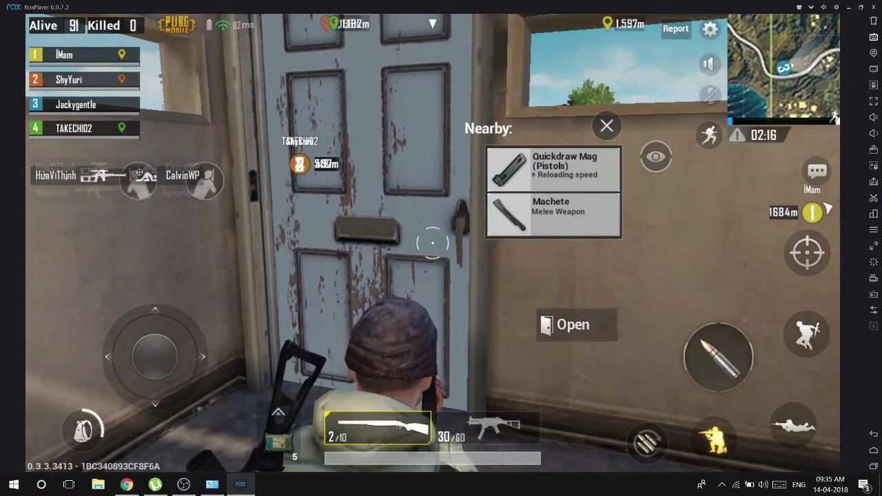
key("w")
- Map the R key to the reload control and the right mouse button to the aim control, and save the layout
left_click(874, 38)
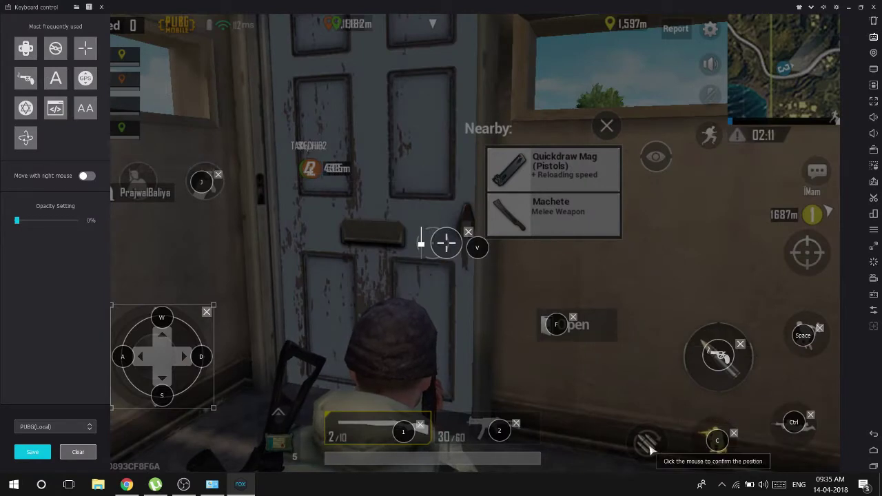
left_click(32, 452)
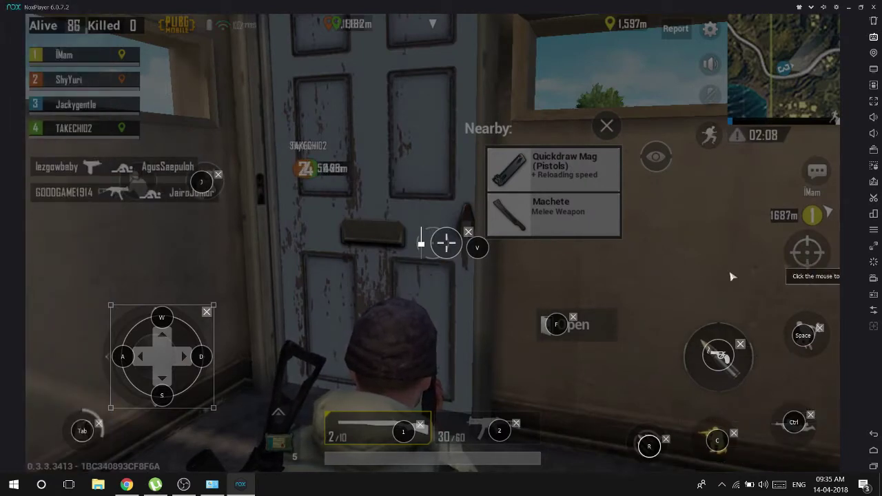
mouse_move(9, 69)
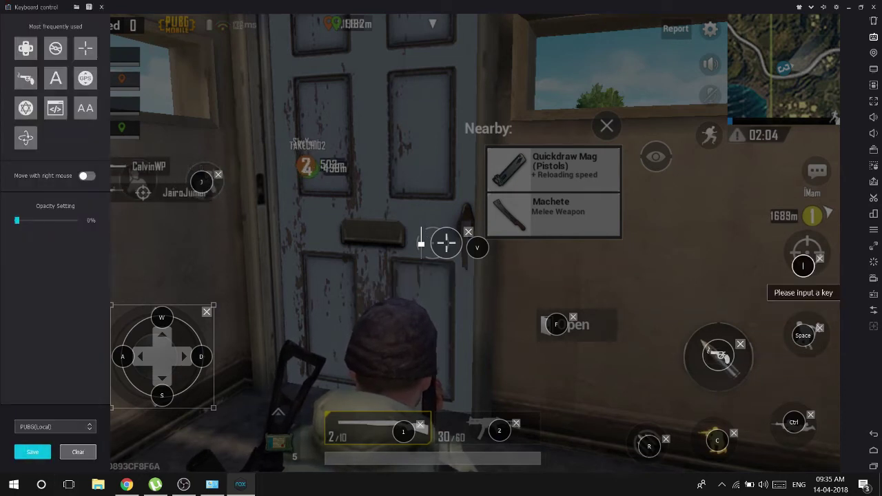
left_click_drag(806, 252, 823, 280)
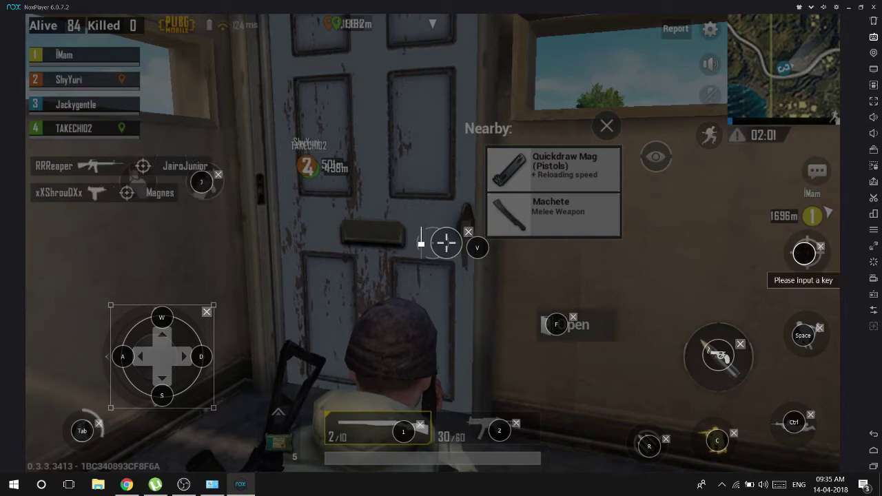
mouse_move(2, 5)
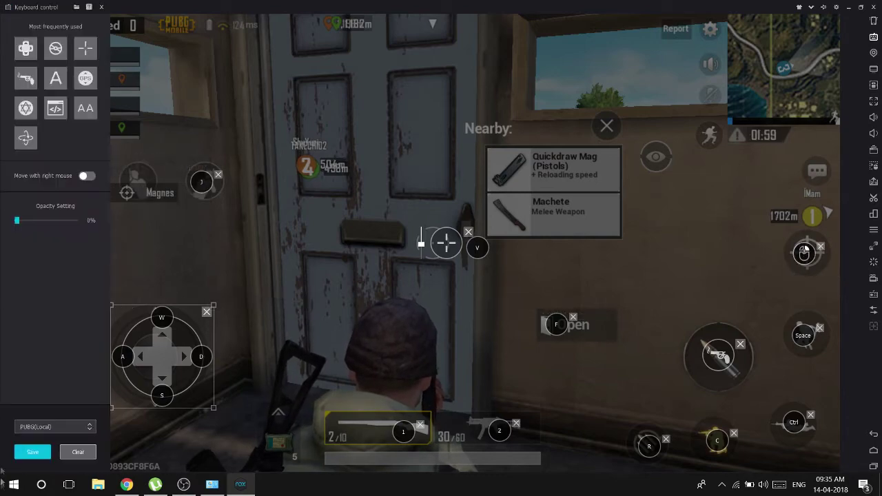
left_click(32, 452)
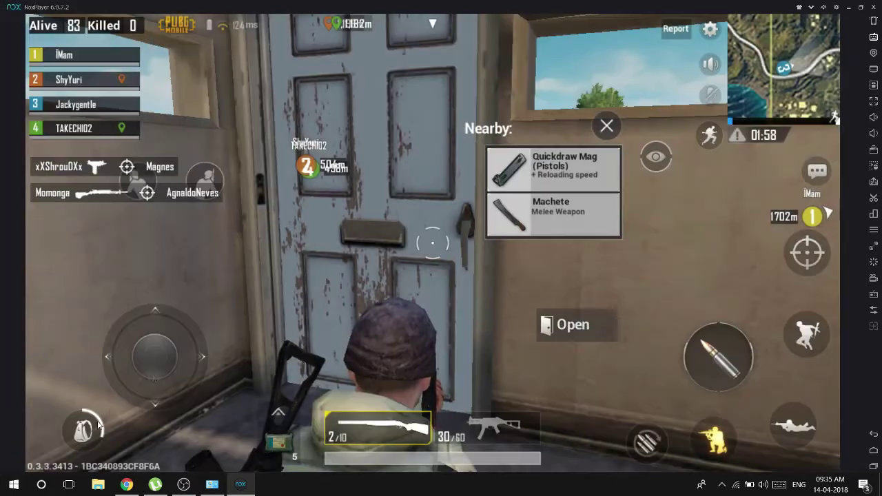
- Test the aim control by repeatedly looking down the shotgun's sights and back out, and try the crouch key
key("grave")
right_click(388, 260)
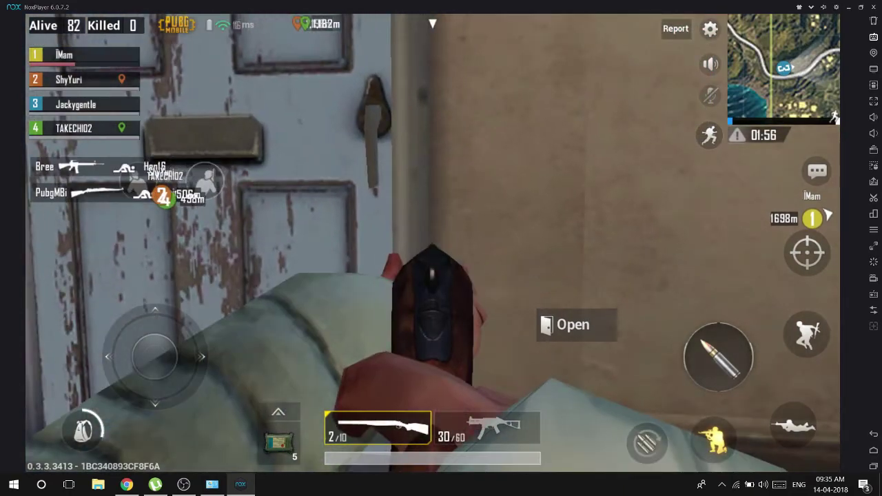
right_click(433, 243)
right_click(432, 242)
right_click(433, 243)
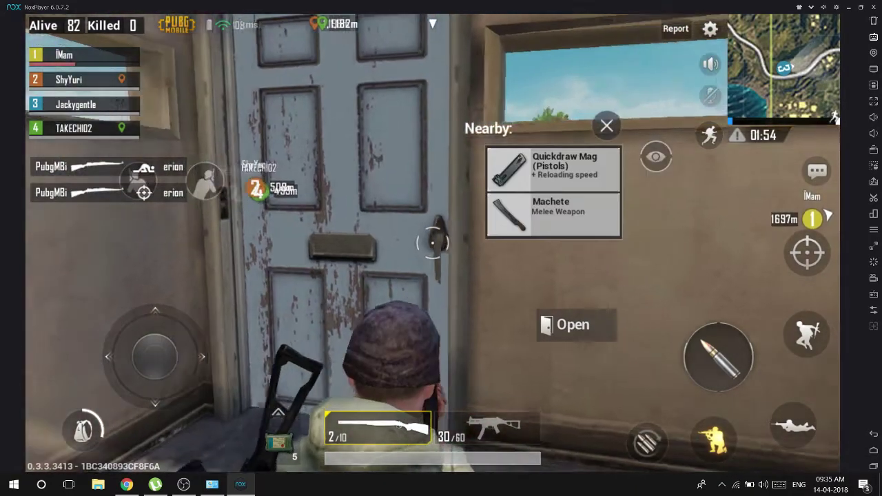
key("c")
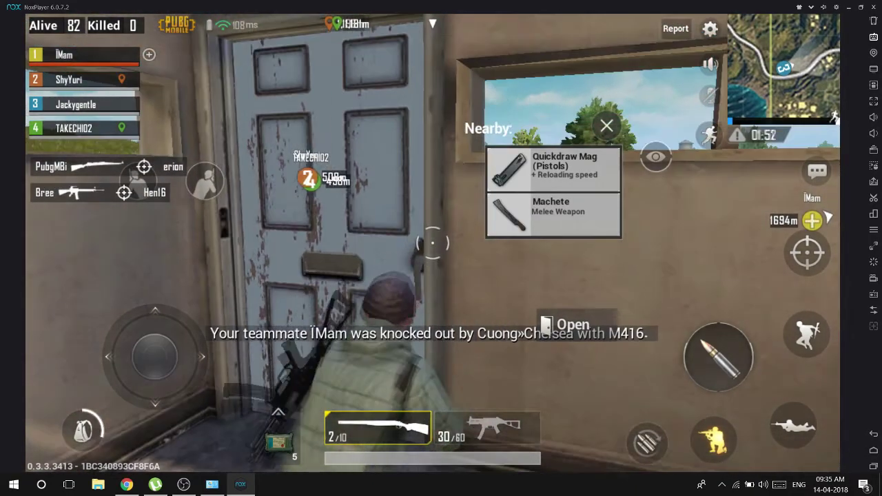
- Close the nearby items list, map the B key to its open and close control, and save the layout
key("grave")
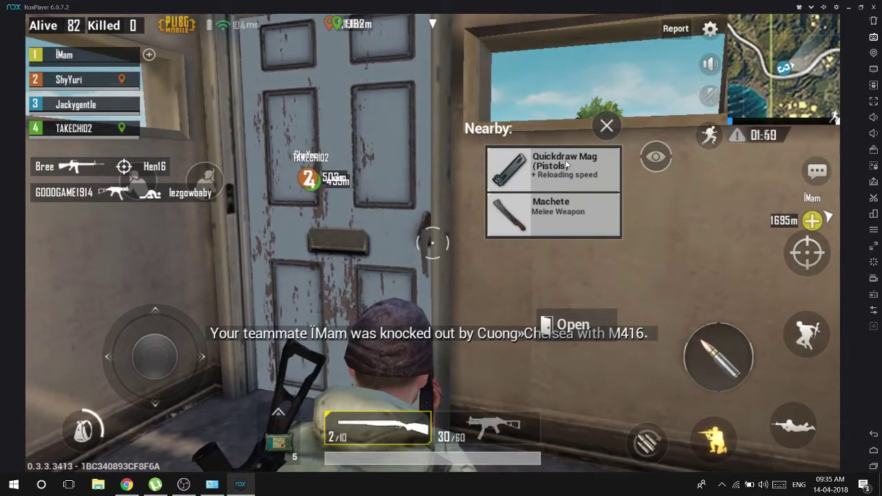
key("grave")
key("grave")
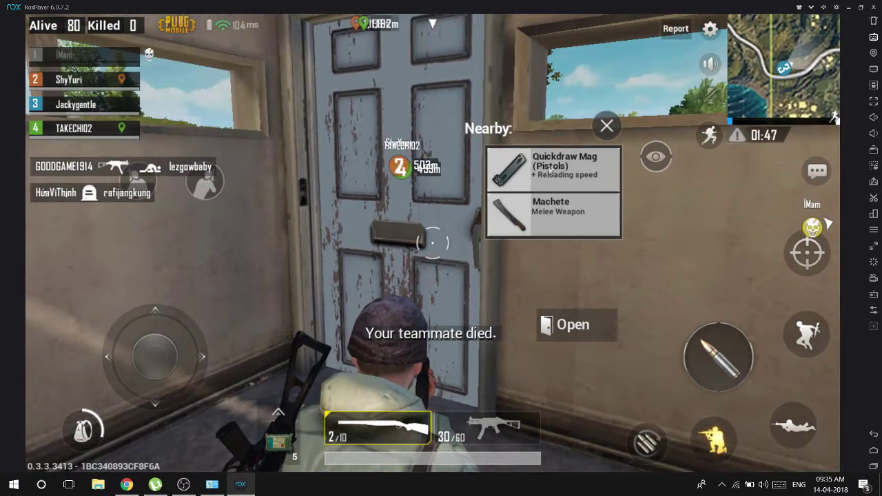
left_click(598, 134)
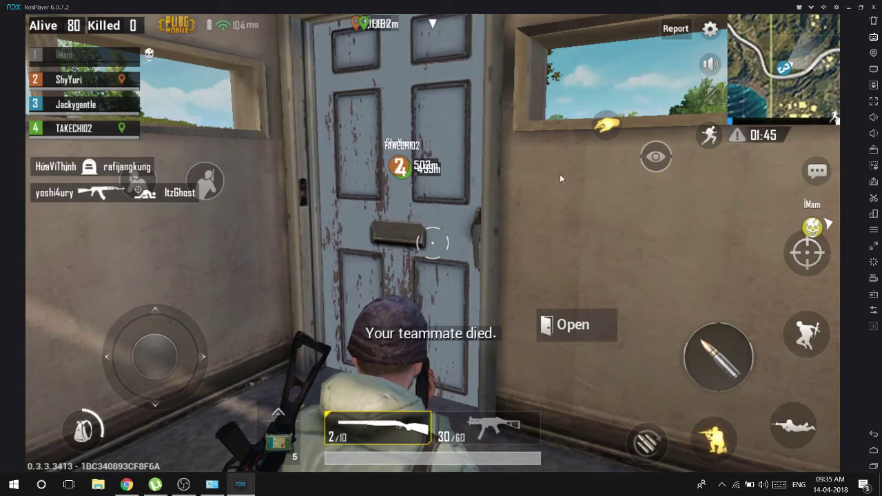
left_click(873, 38)
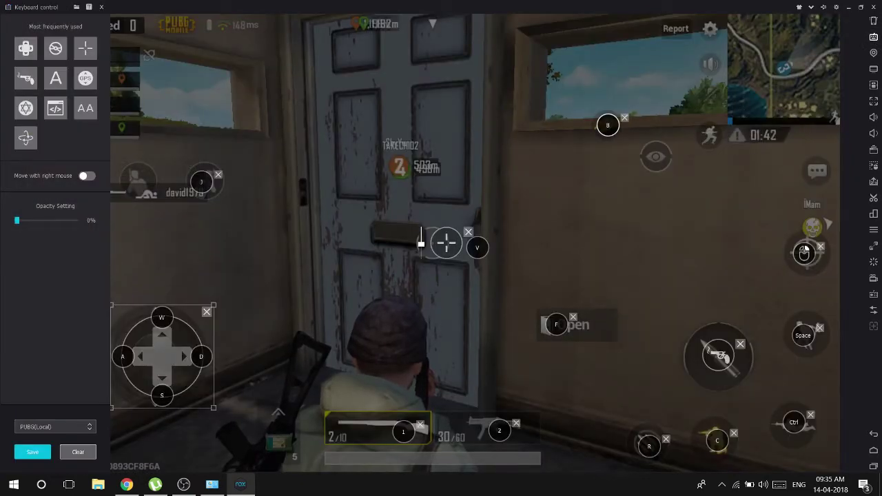
key("b")
left_click(28, 453)
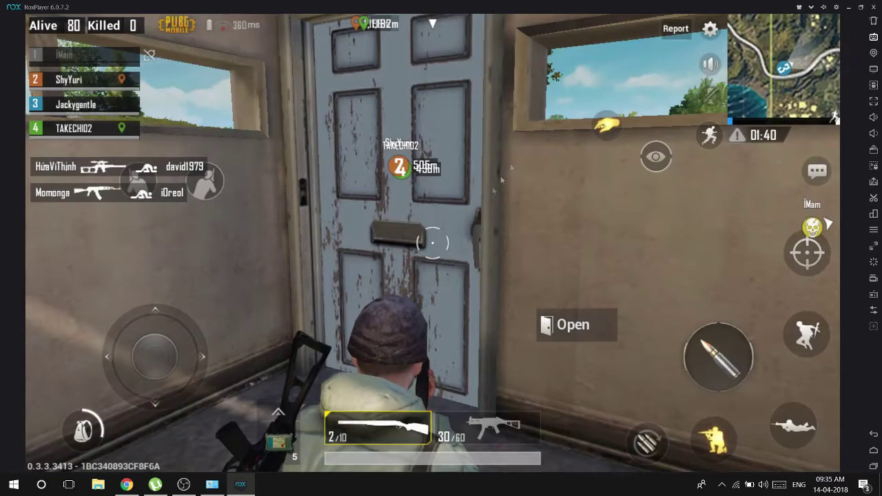
- Test the B key by opening and closing the nearby items list several times, and move closer to the door
key("b")
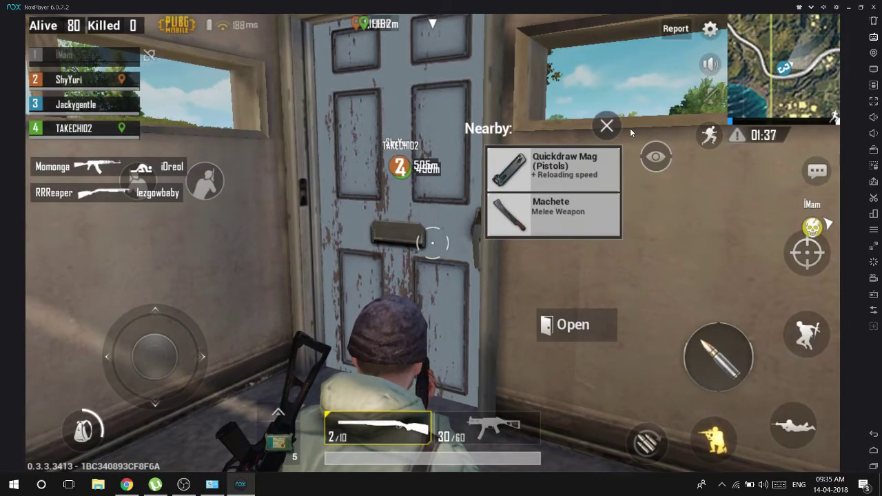
key("b")
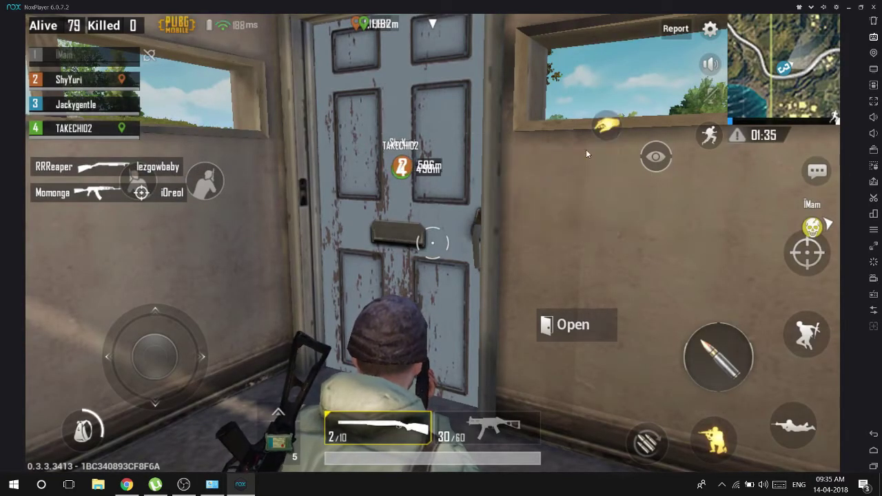
key("grave")
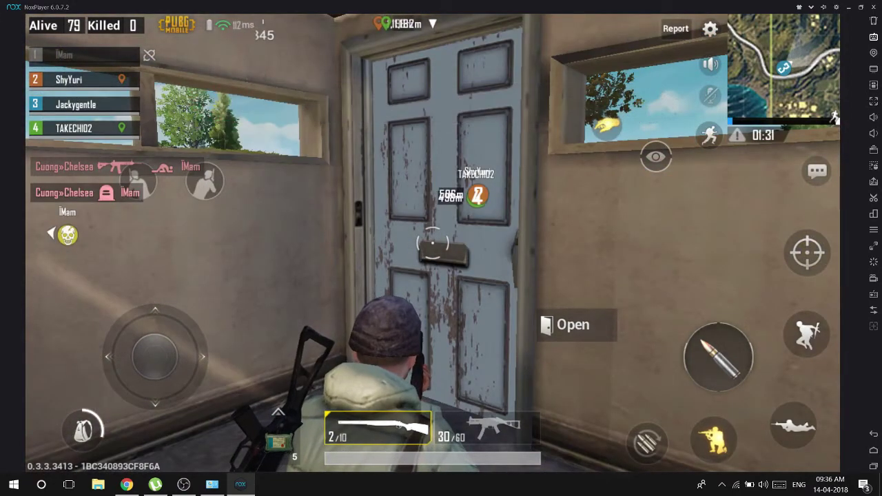
key("b")
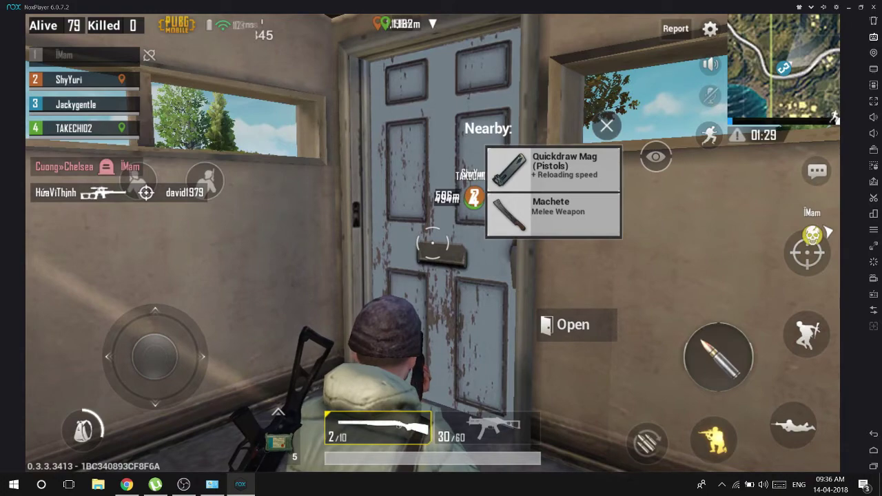
key("b")
key("w")
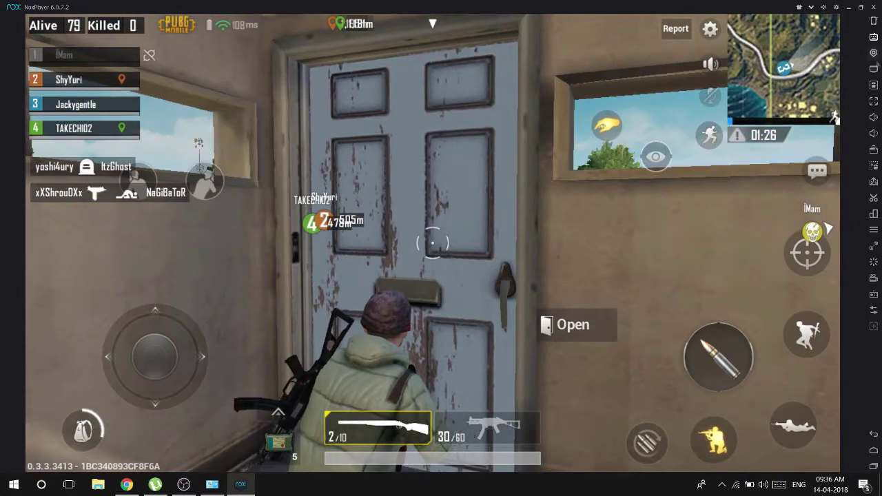
- Map the M key to the minimap, save the layout, and open the full map
left_click(873, 39)
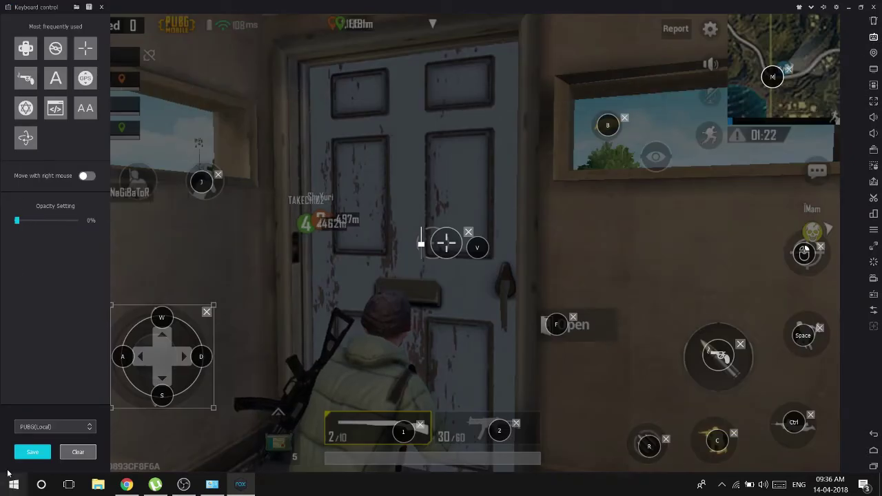
left_click(32, 452)
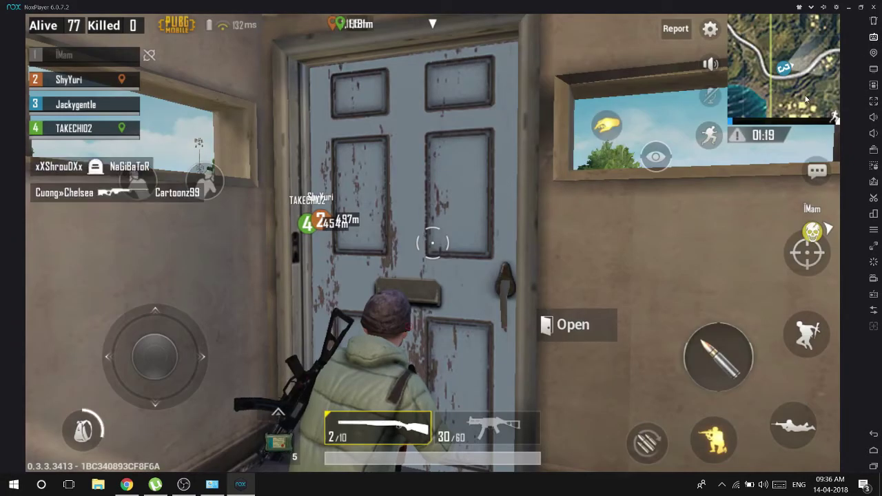
left_click(796, 58)
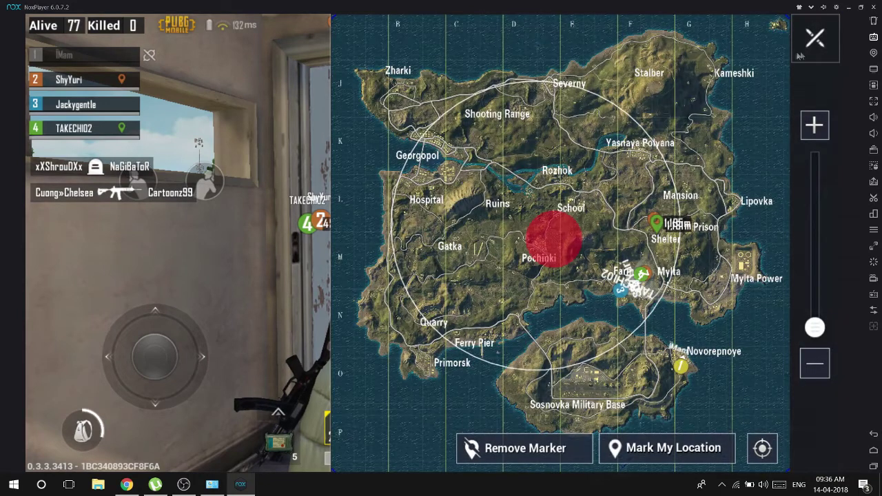
- Move the M key mapping onto the full map's close control, save the layout, and test it by closing the map
left_click(873, 36)
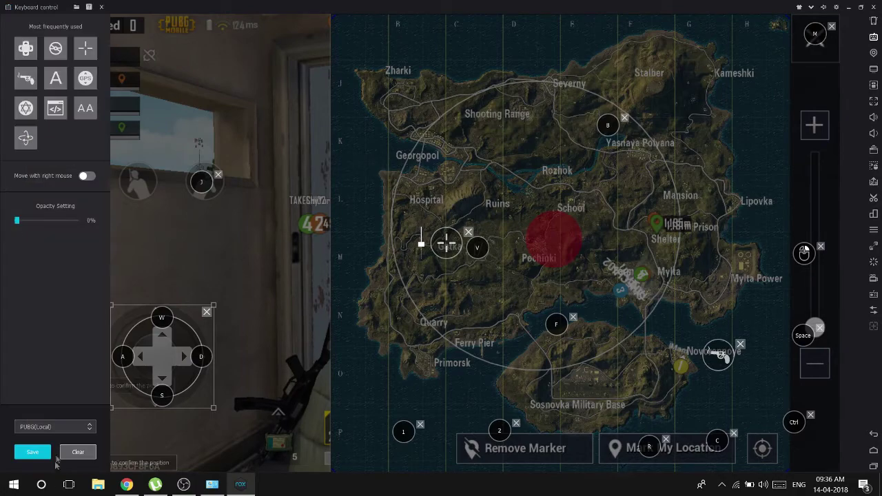
left_click(18, 455)
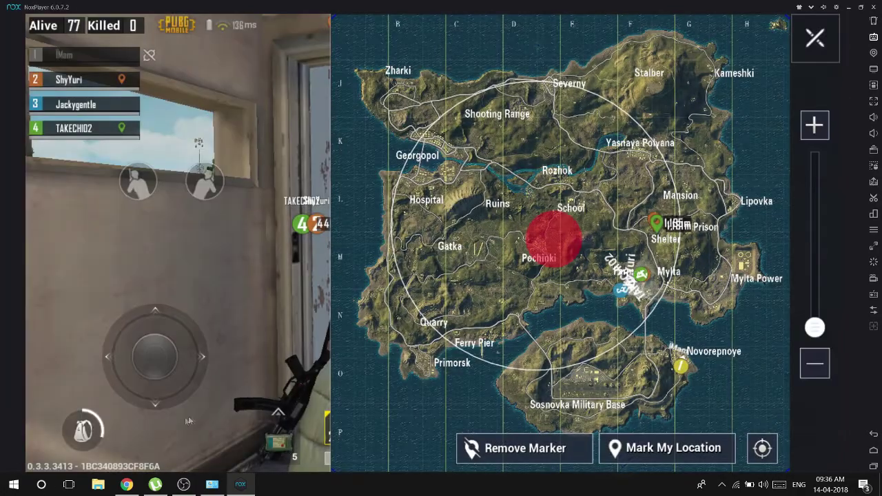
key("m")
key("m")
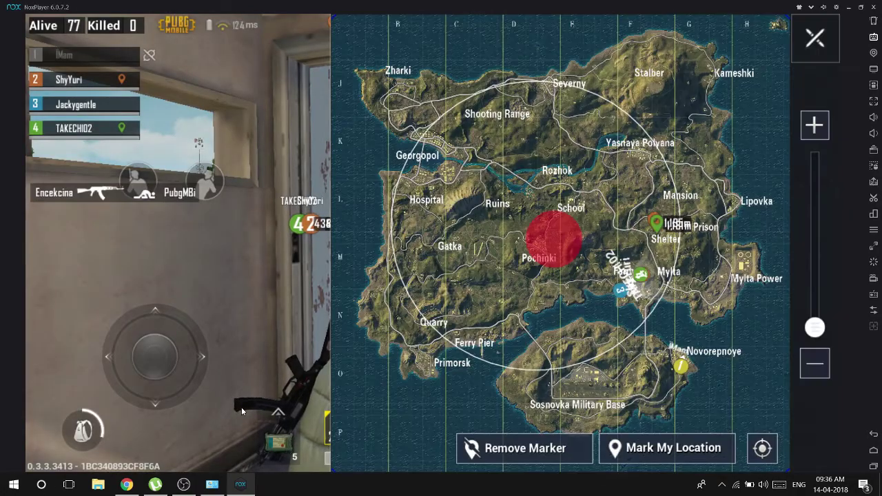
key("m")
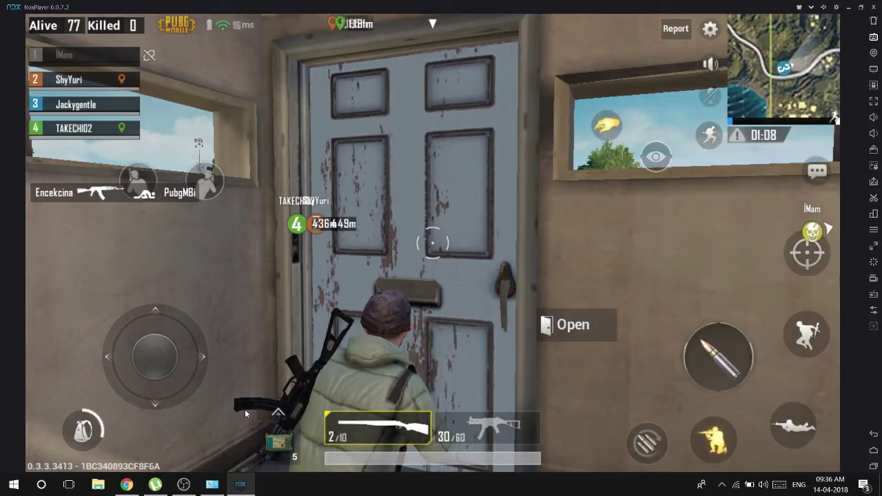
- Open the door, leave the building, and move the crouched character past the picnic table into the open field
key("f")
key("w")
key("w")
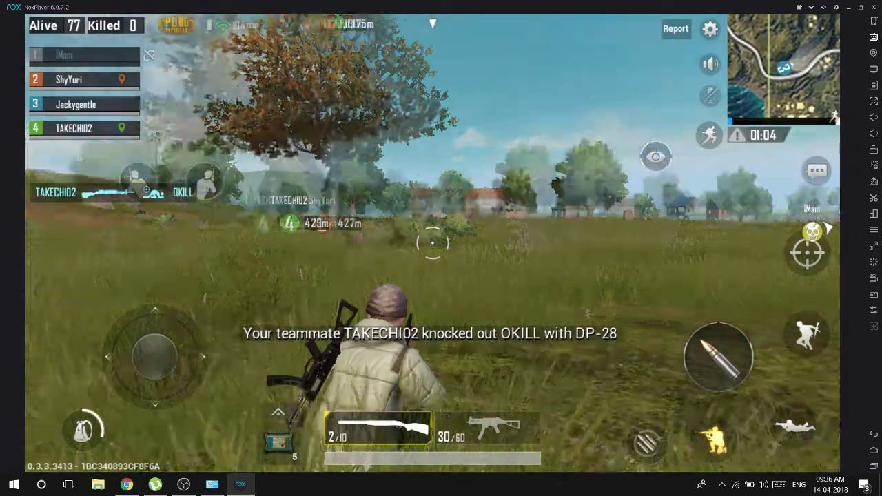
key("w")
key("w")
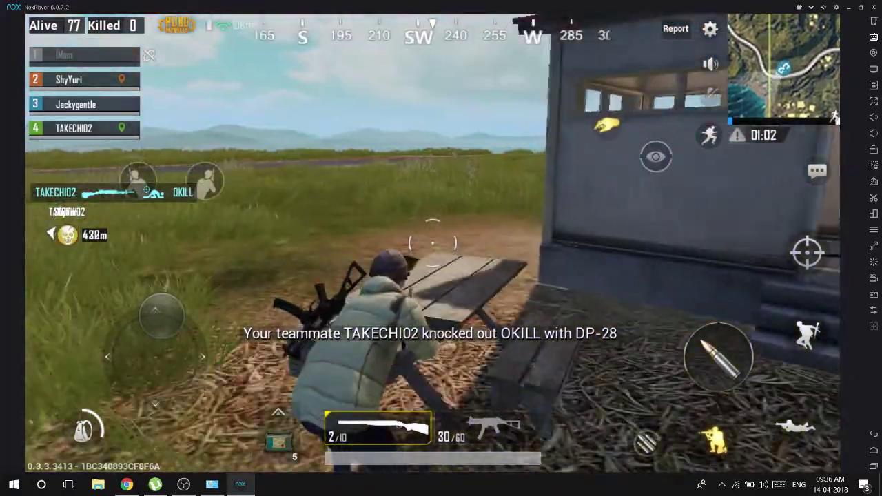
key("w")
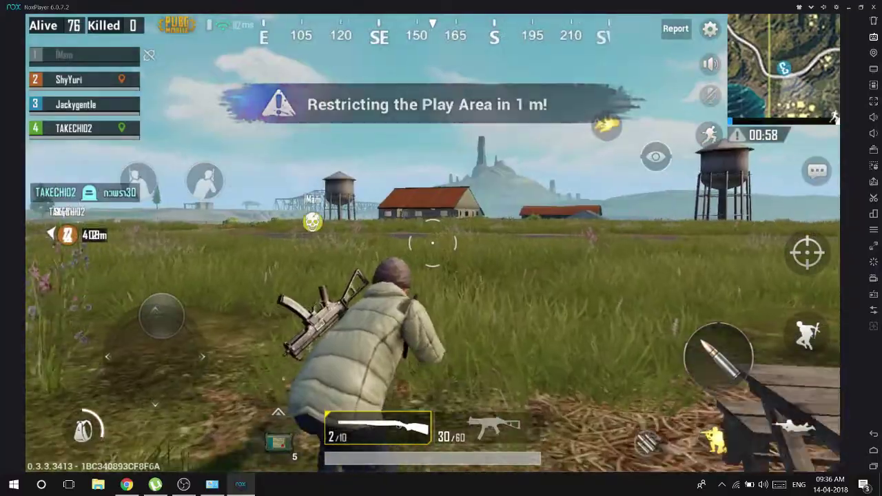
key("w")
key("w")
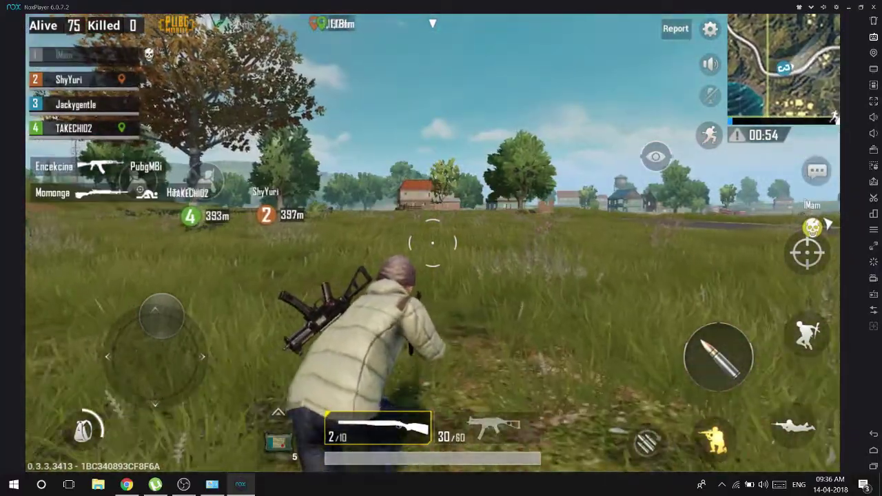
- Stand the character up, run across the field, and test aiming and firing by emptying the shotgun
key("space")
key("w")
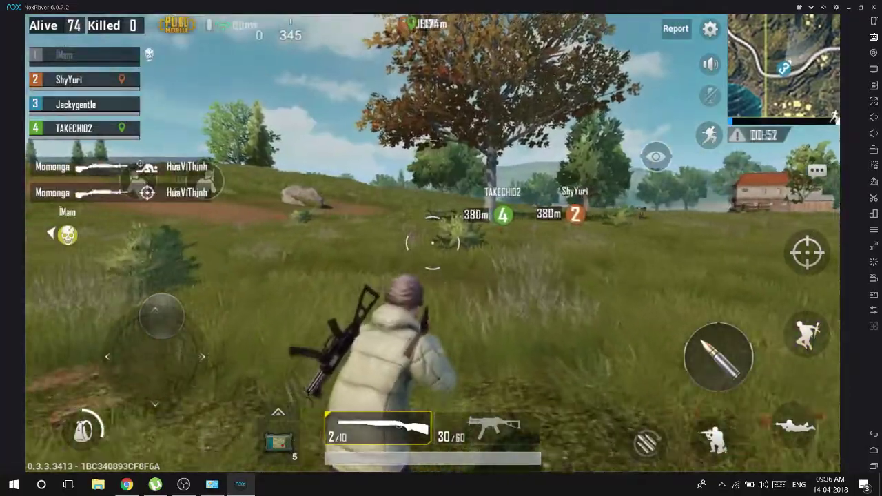
key("w")
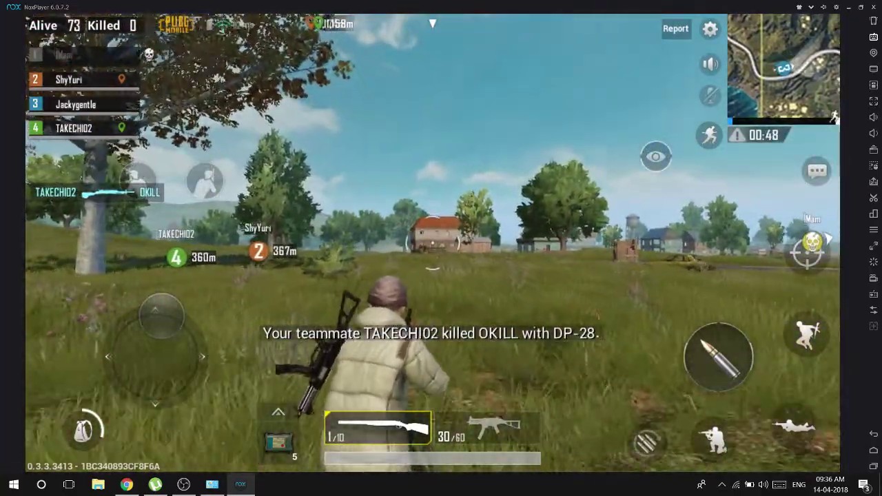
right_click(432, 242)
left_click(433, 242)
key("w")
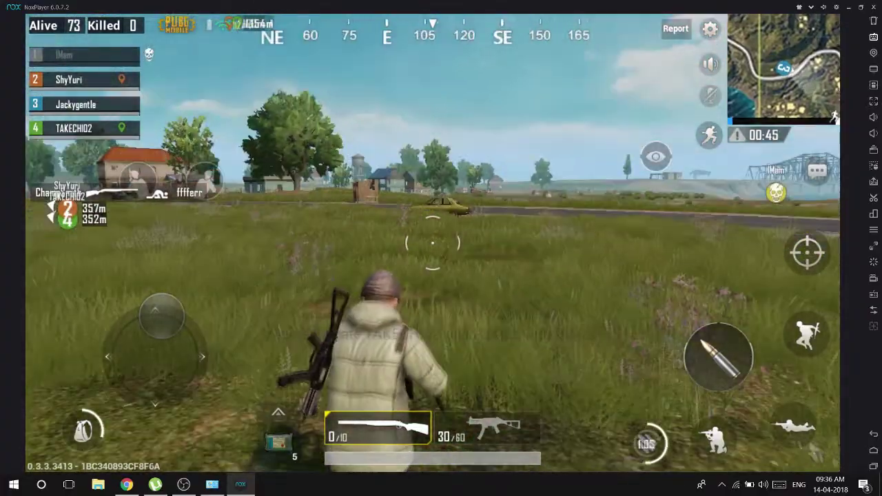
- Run across the field to the yellow car parked beside the road
key("w")
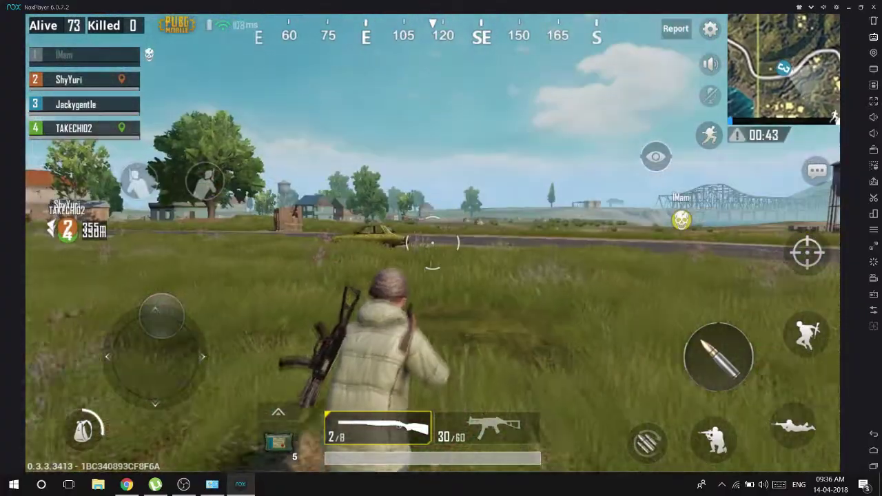
key("w")
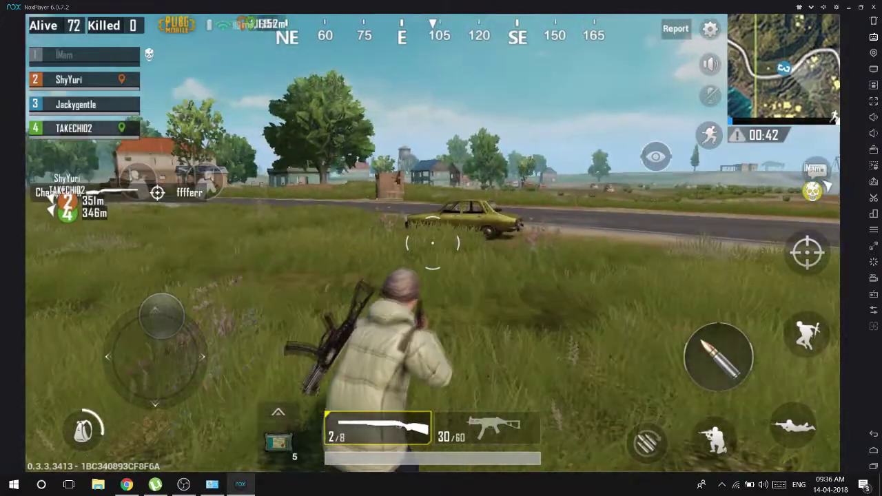
key("w")
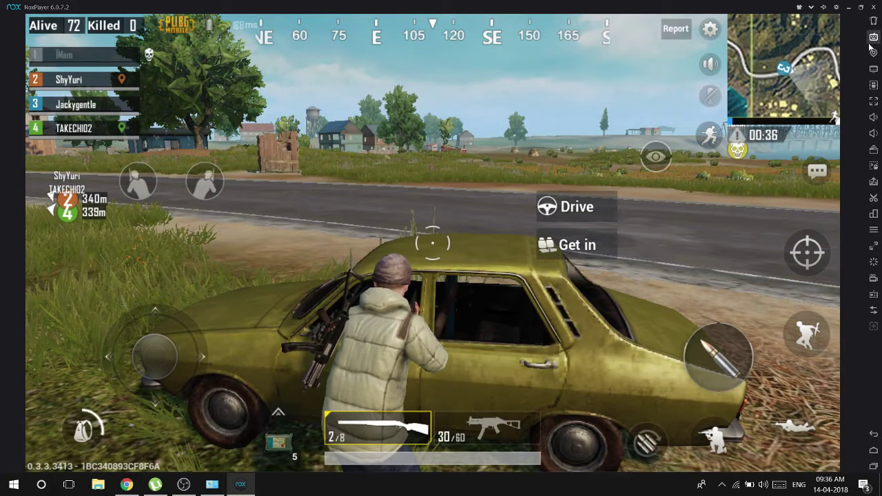
- Map the Up arrow key to Drive and the Down arrow key to Get in, and save the layout
left_click(594, 209)
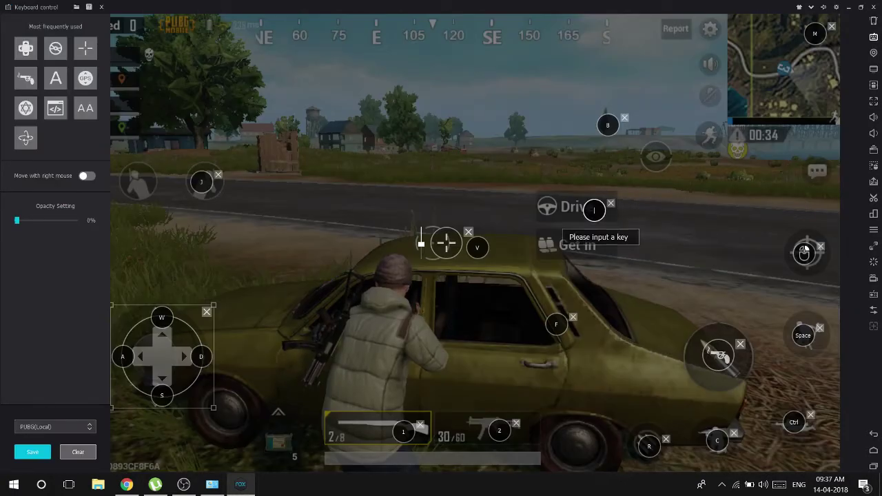
key("1")
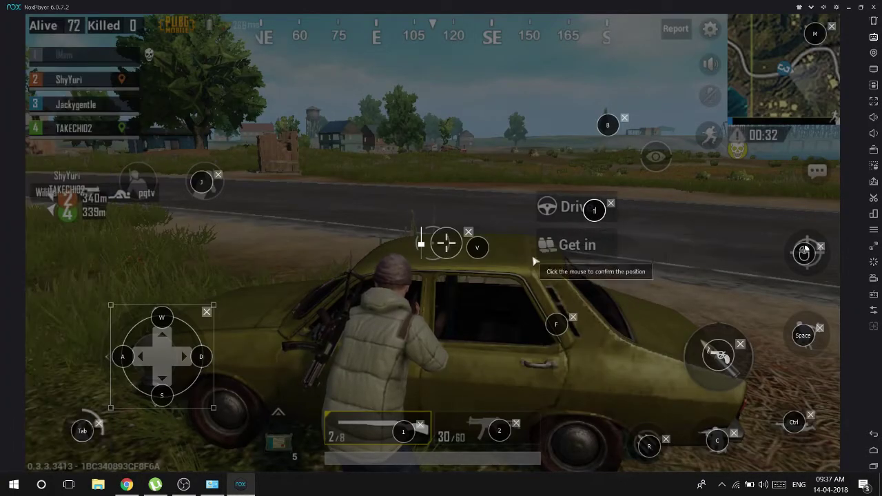
left_click(575, 245)
key("Down")
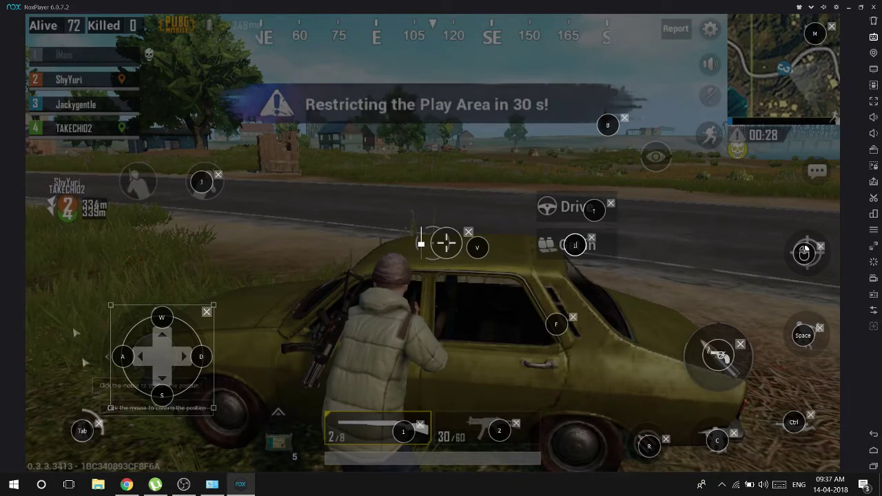
left_click(31, 452)
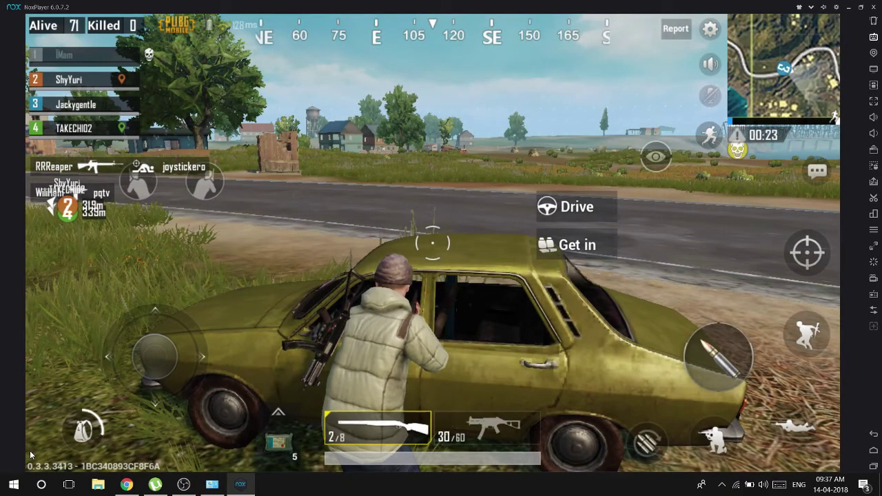
- Test the Drive mapping by entering the car as driver, moving it forward onto the grass, and braking to a stop
key("1")
key("w")
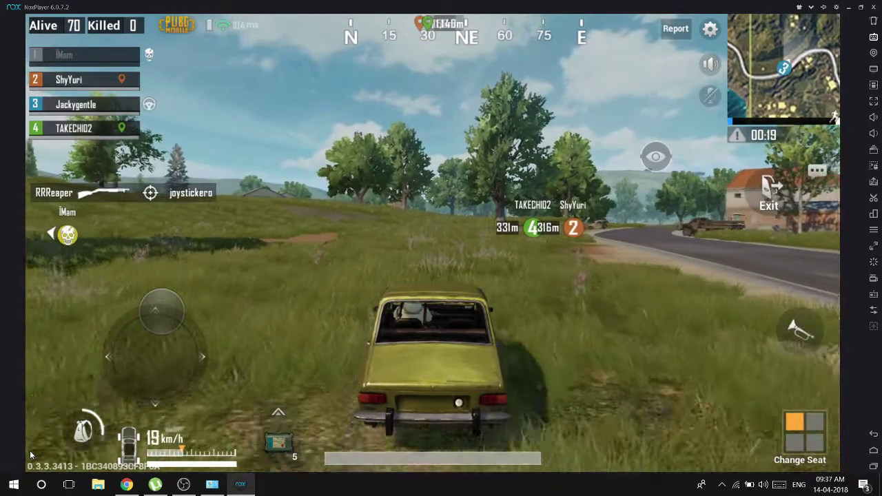
key("s")
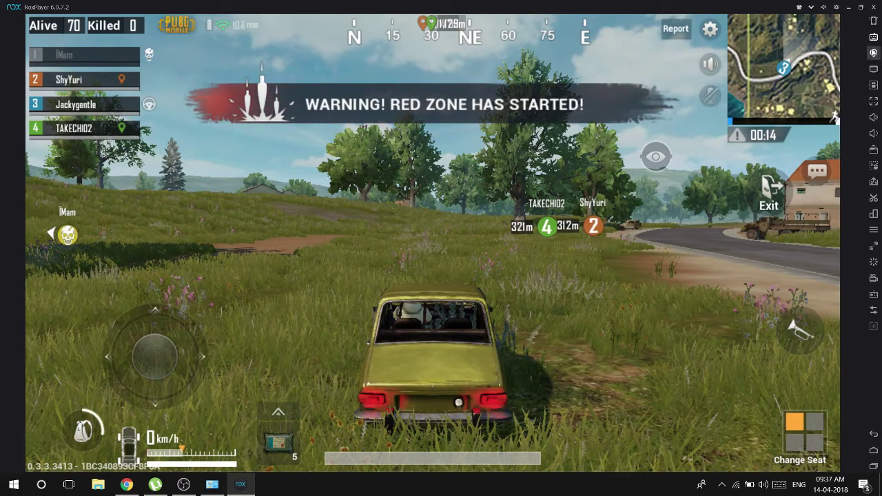
- Map the E key to the vehicle's Exit control and save the layout
left_click(873, 35)
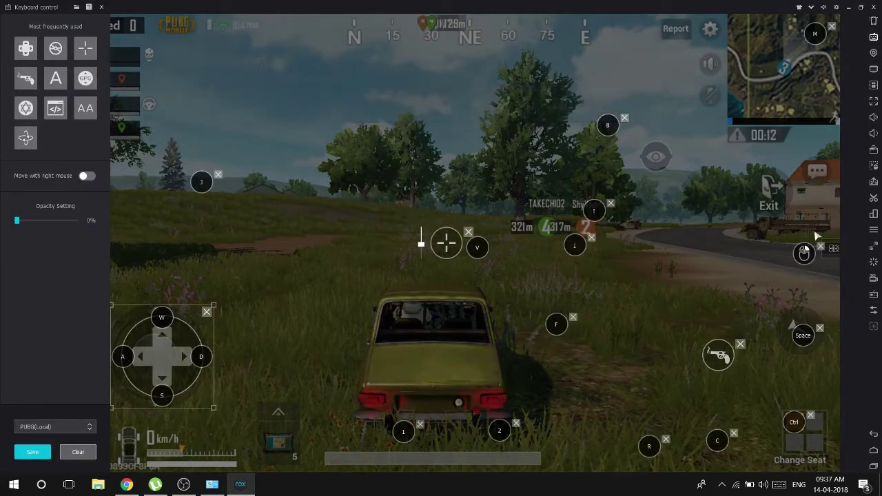
left_click(873, 36)
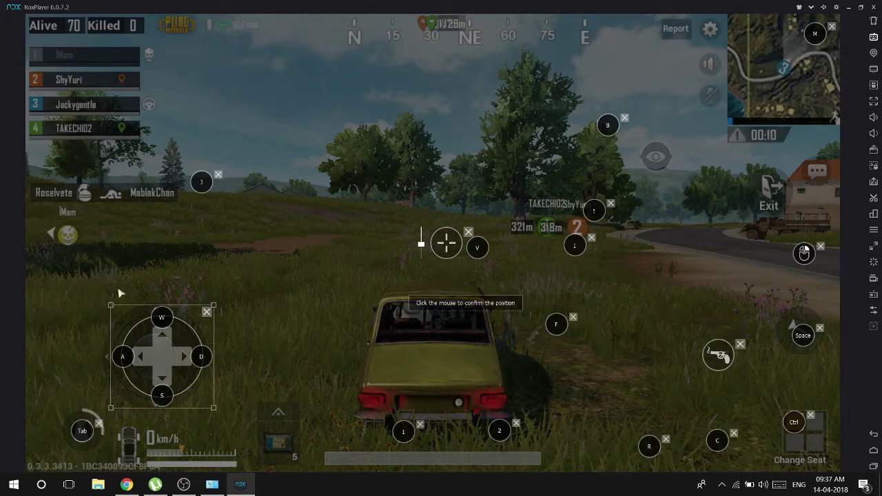
left_click(118, 293)
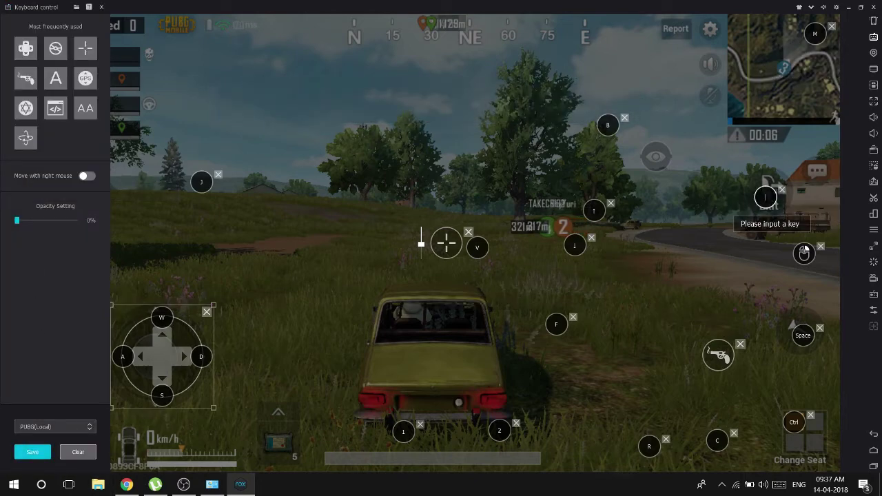
key("e")
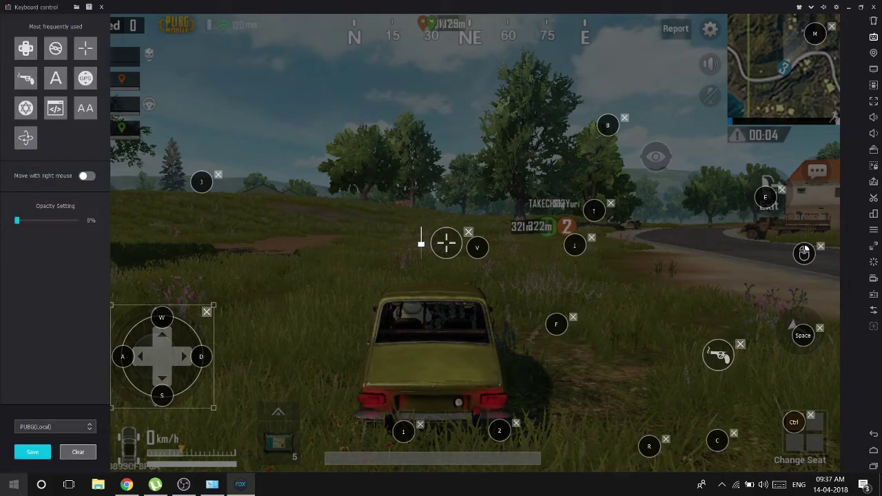
left_click(32, 451)
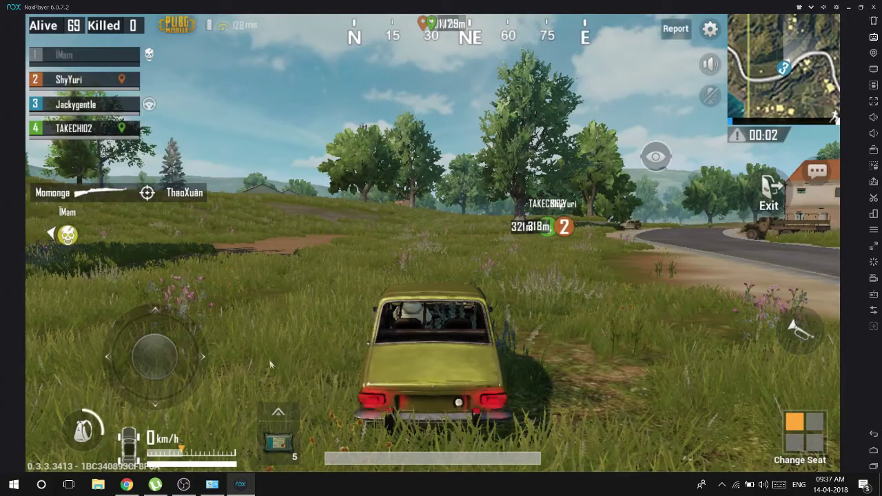
- Test the driving controls by steering the car both ways across the grassy field past the trees, and brake
key("grave")
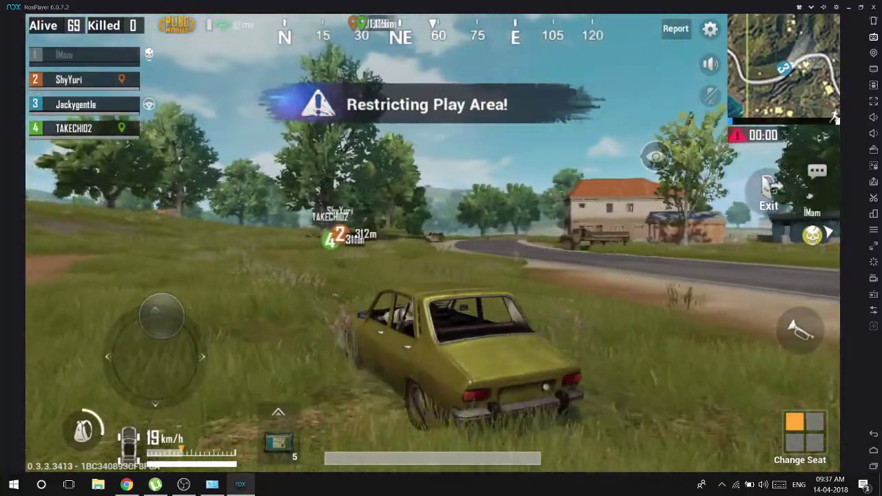
key("a")
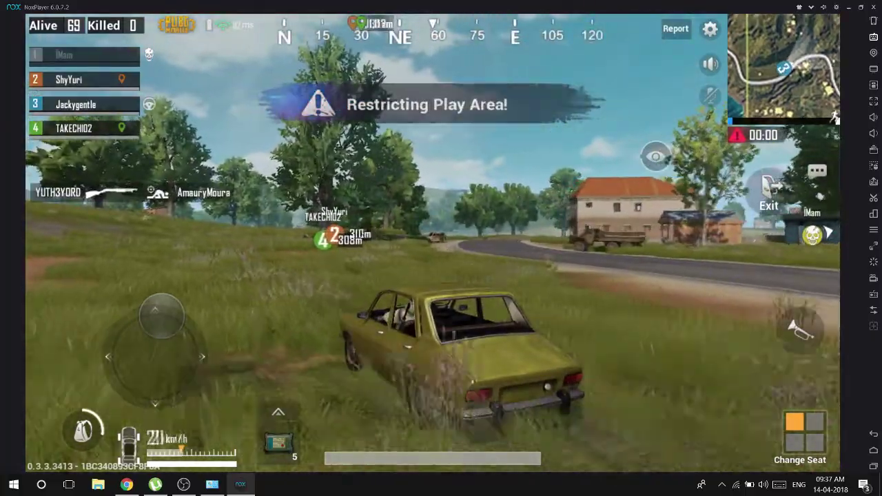
key("w")
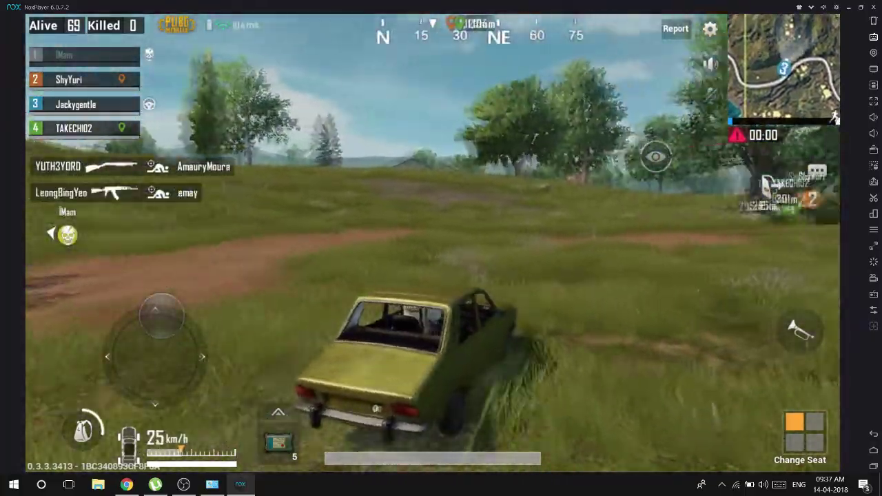
key("w")
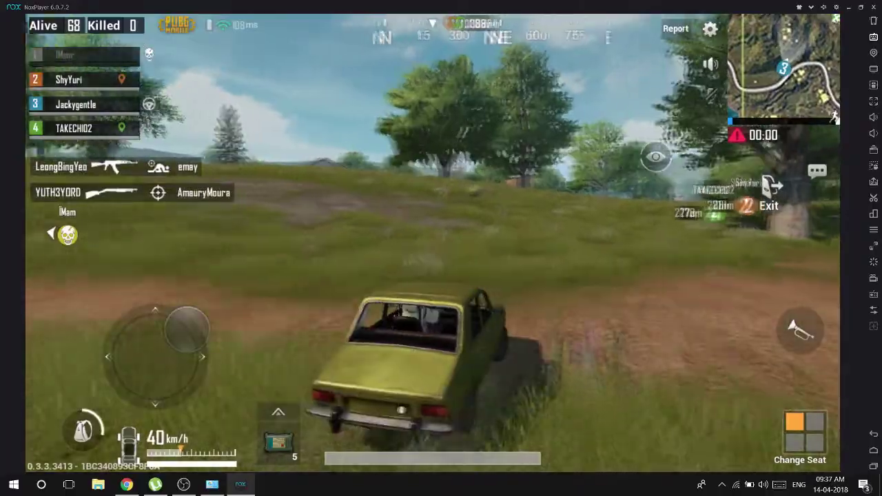
key("d")
key("w")
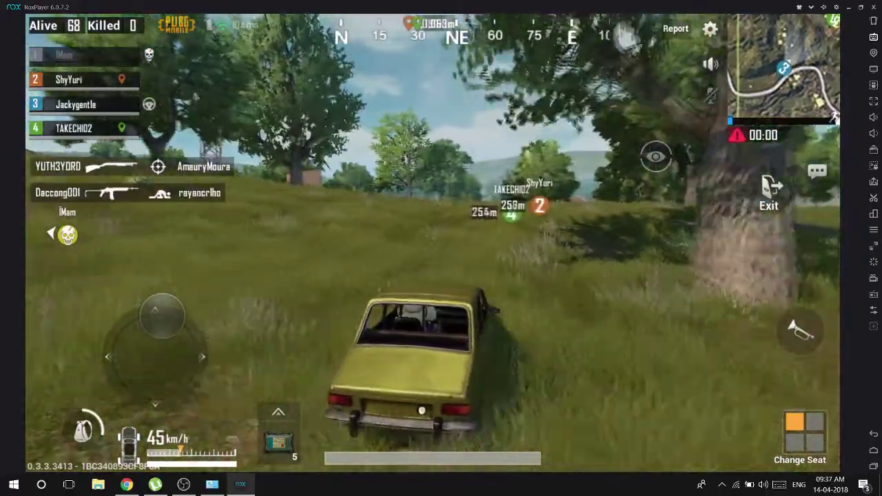
key("a")
key("w")
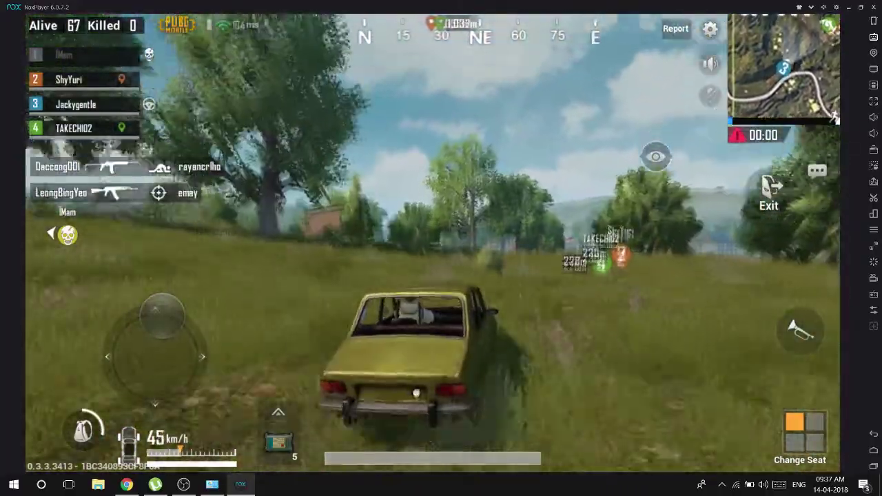
key("s")
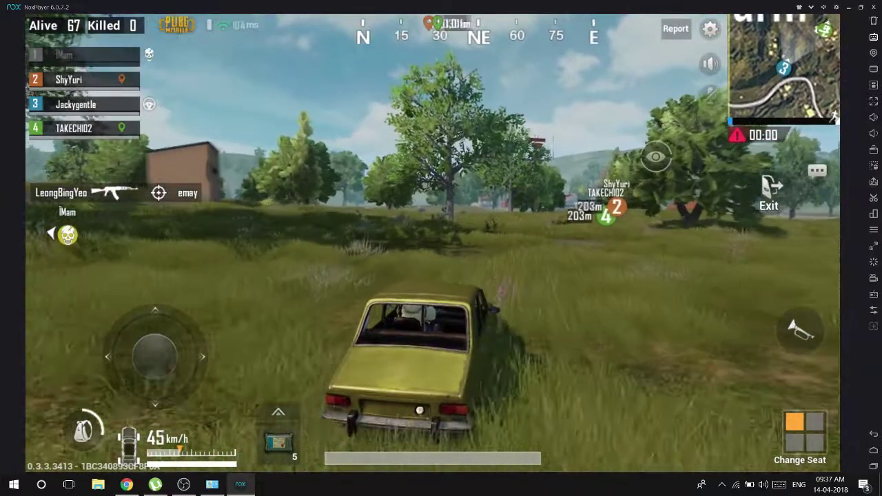